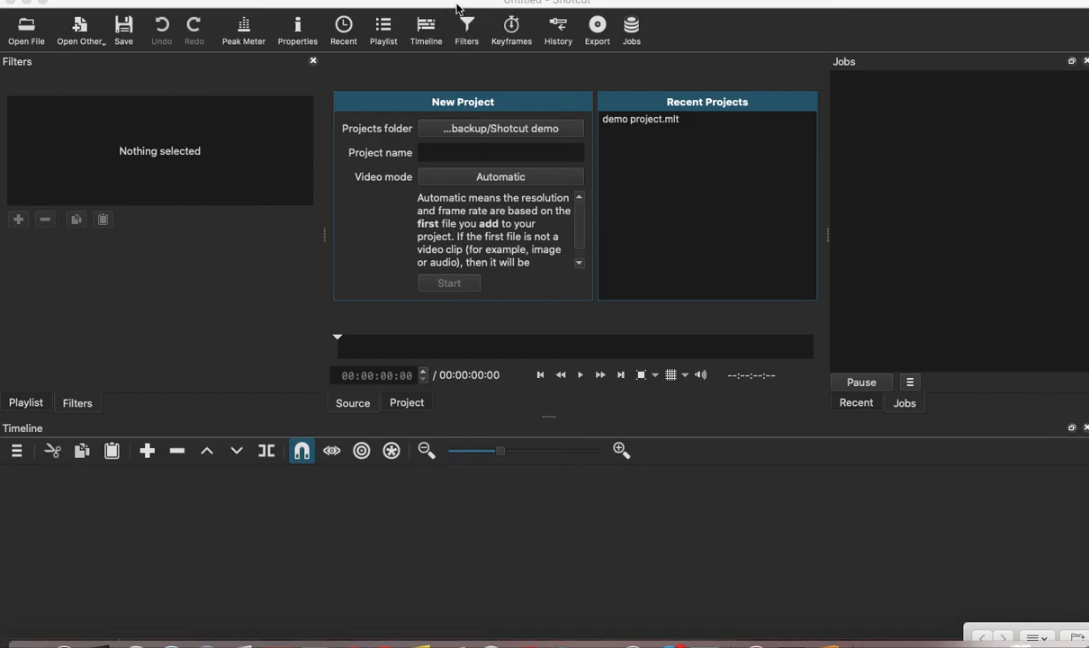
Close the Filters and Playlist panes to declutter the workspace
left_click(313, 62)
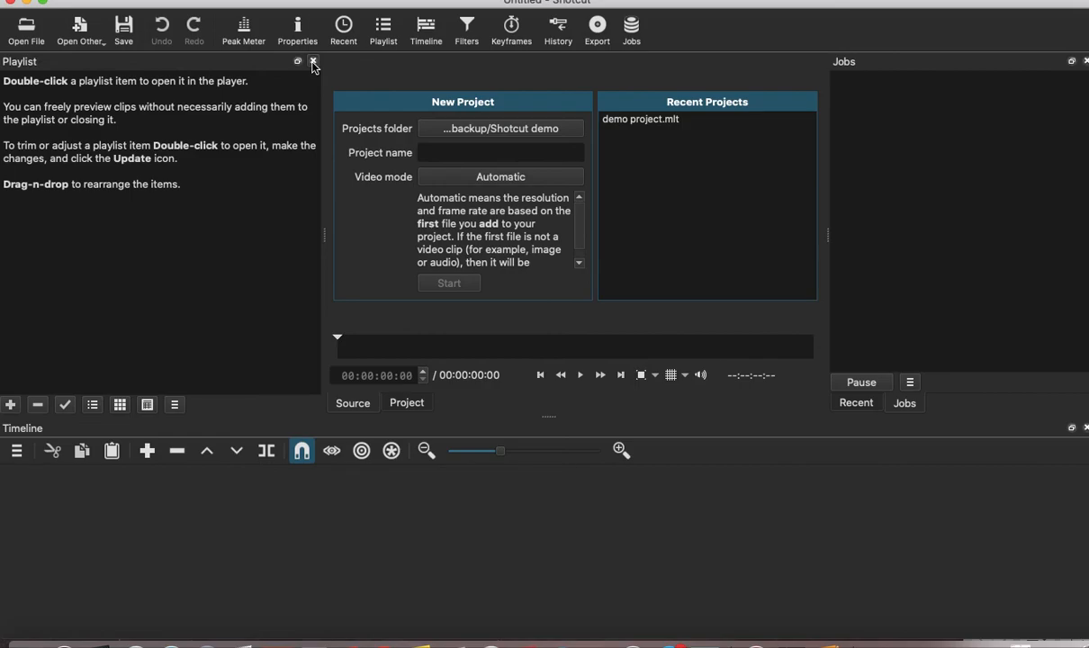
left_click(313, 63)
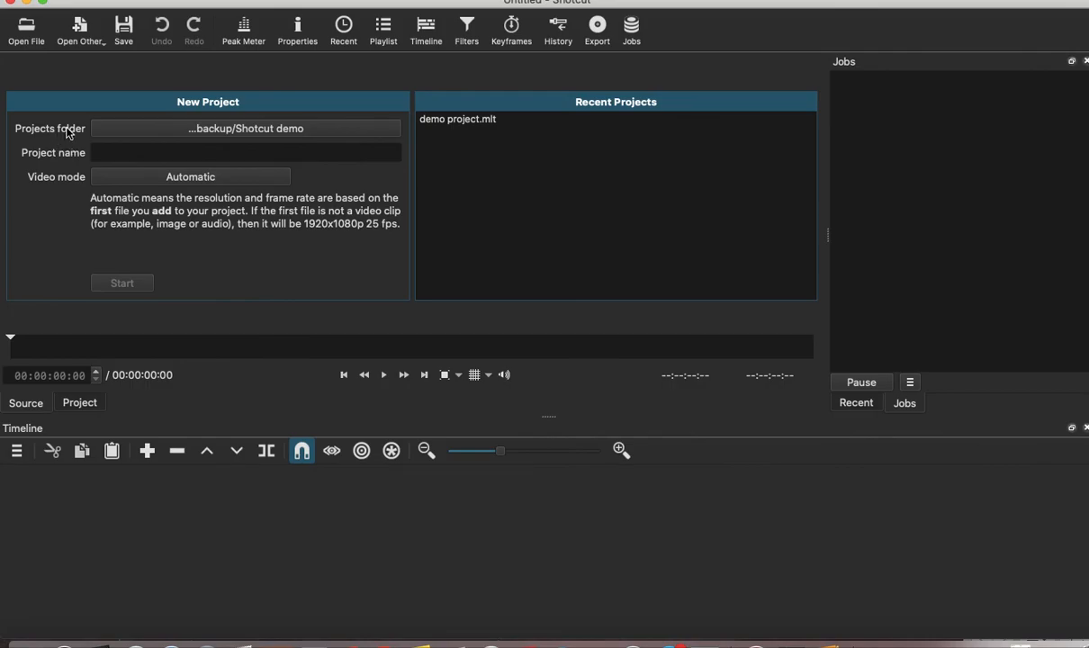
Create a folder named COM 208 demo on the backup drive and set it as the projects folder
left_click(240, 131)
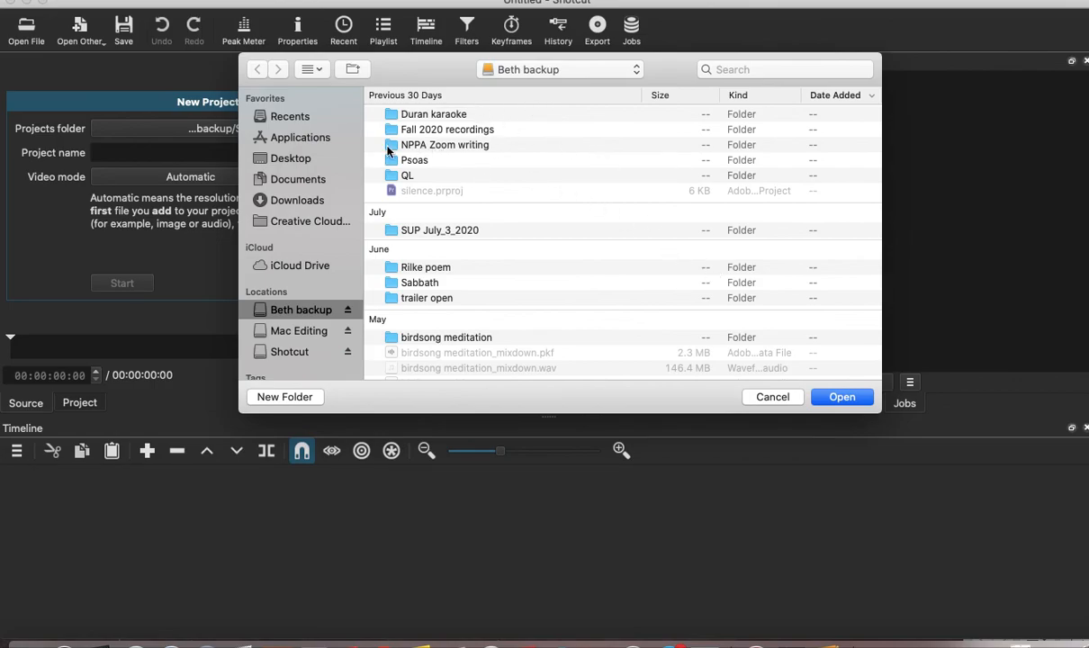
scroll(470, 212, "up", 1)
scroll(469, 211, "down", 2)
scroll(469, 212, "up", 2)
left_click(285, 396)
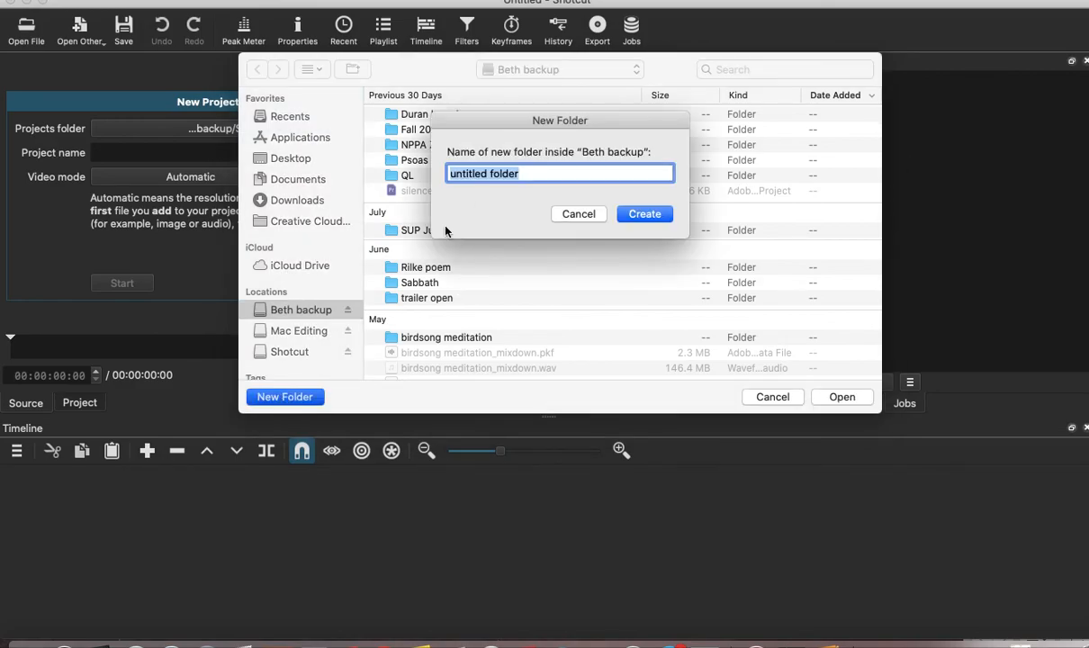
type("COM")
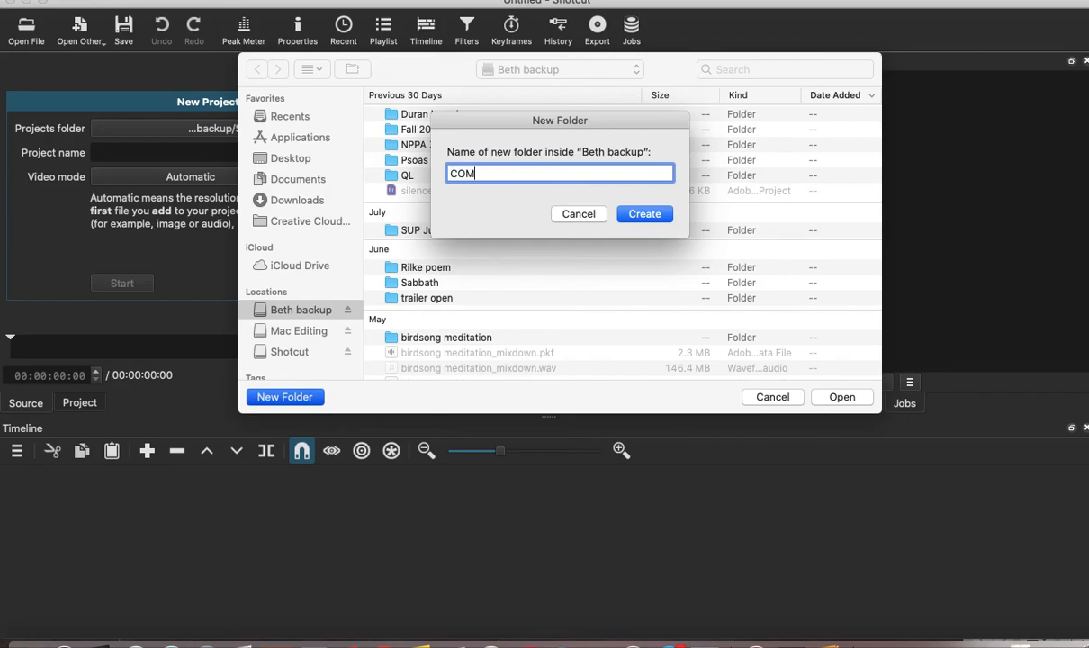
type(" 208 demo")
left_click(645, 214)
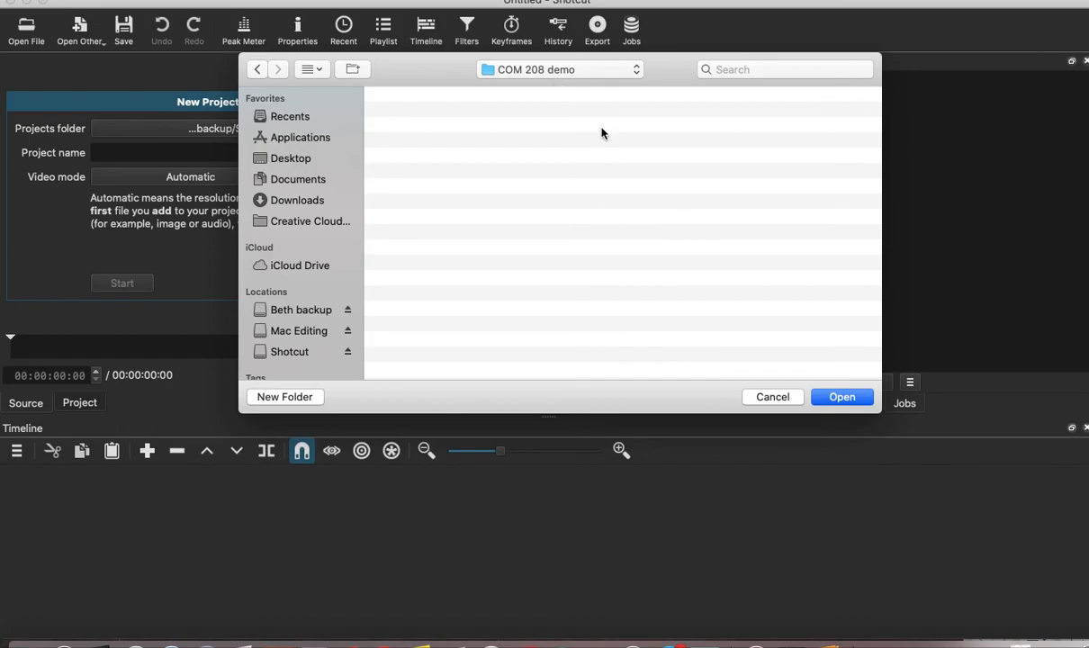
left_click(825, 404)
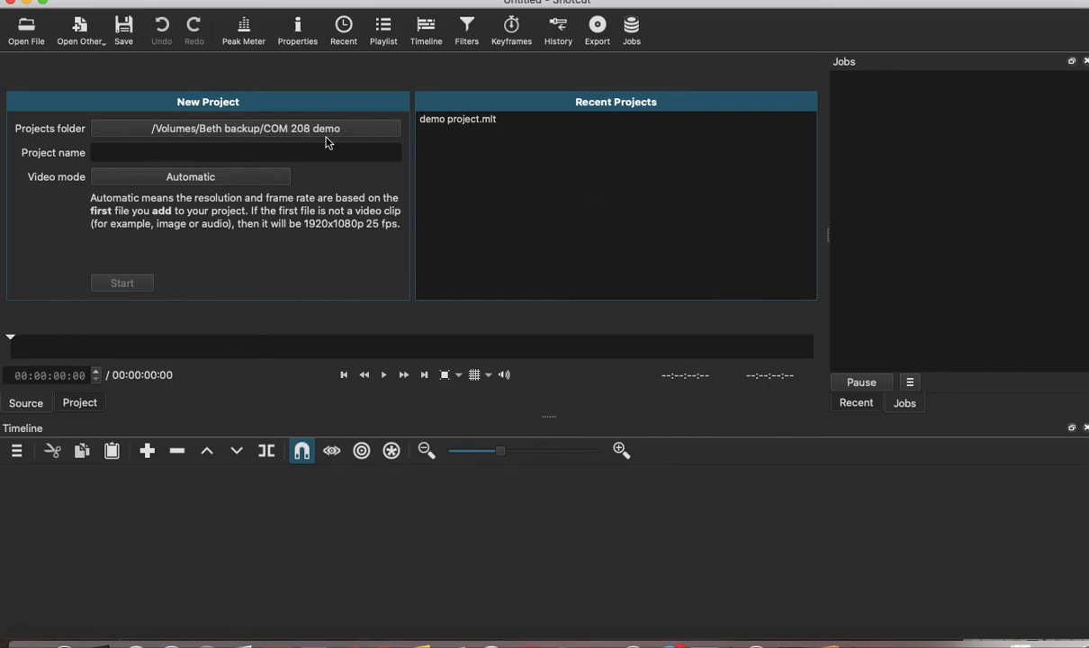
Name the new project Shotcut demo and save the project file as demo project in the COM 208 demo folder
left_click(284, 153)
type("Shotcut demo")
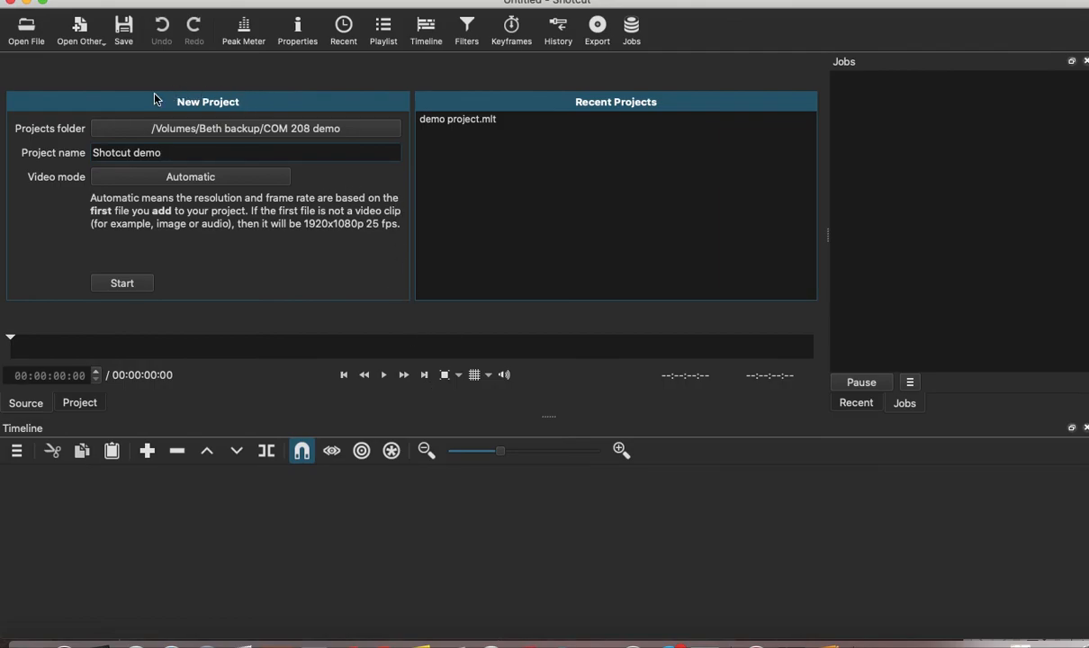
left_click(124, 28)
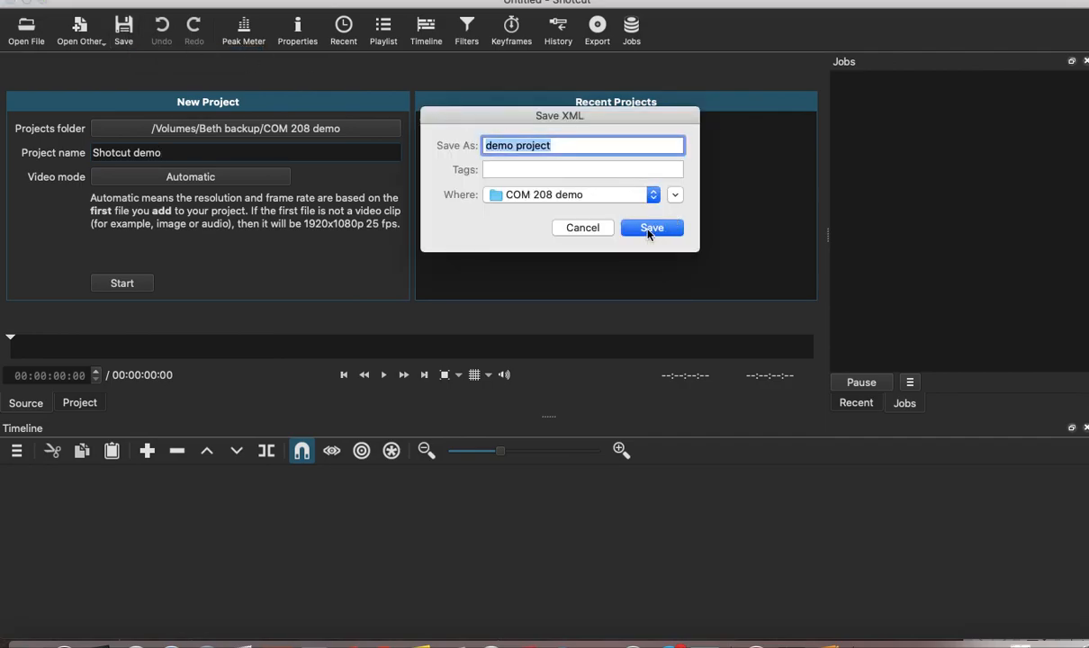
left_click(652, 228)
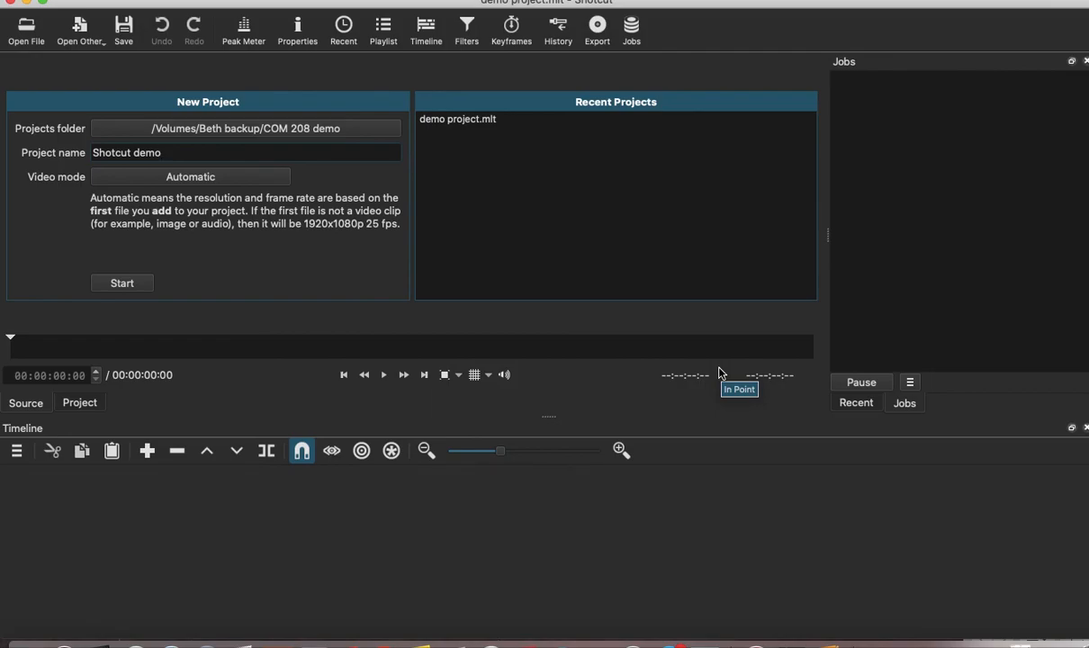
Close the Jobs pane and show the audio peak meter
left_click(1085, 63)
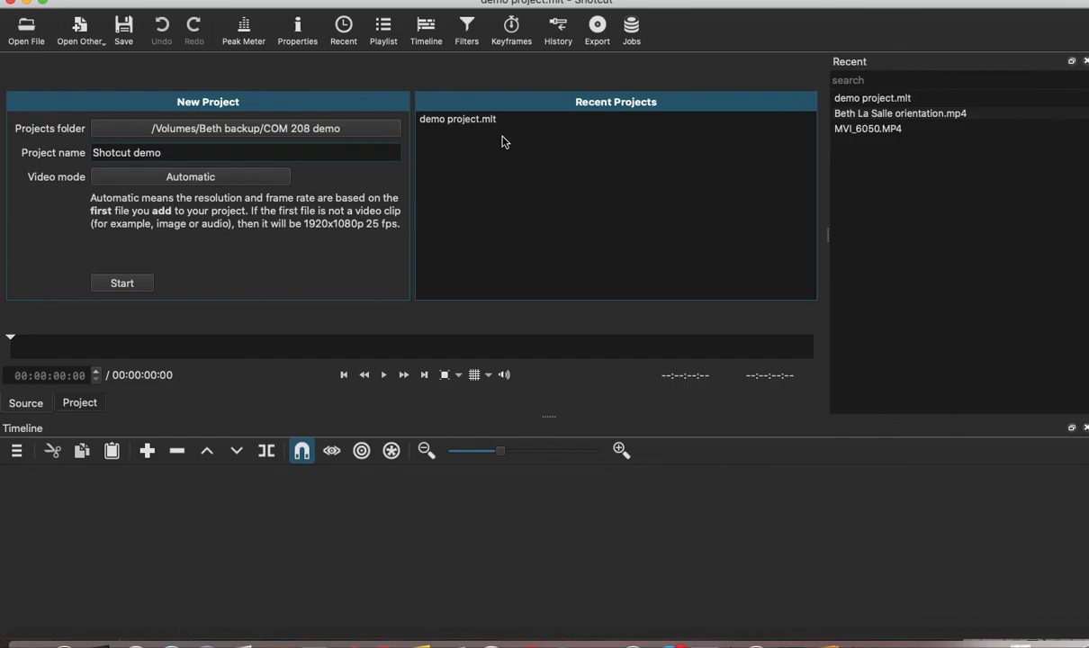
left_click(245, 38)
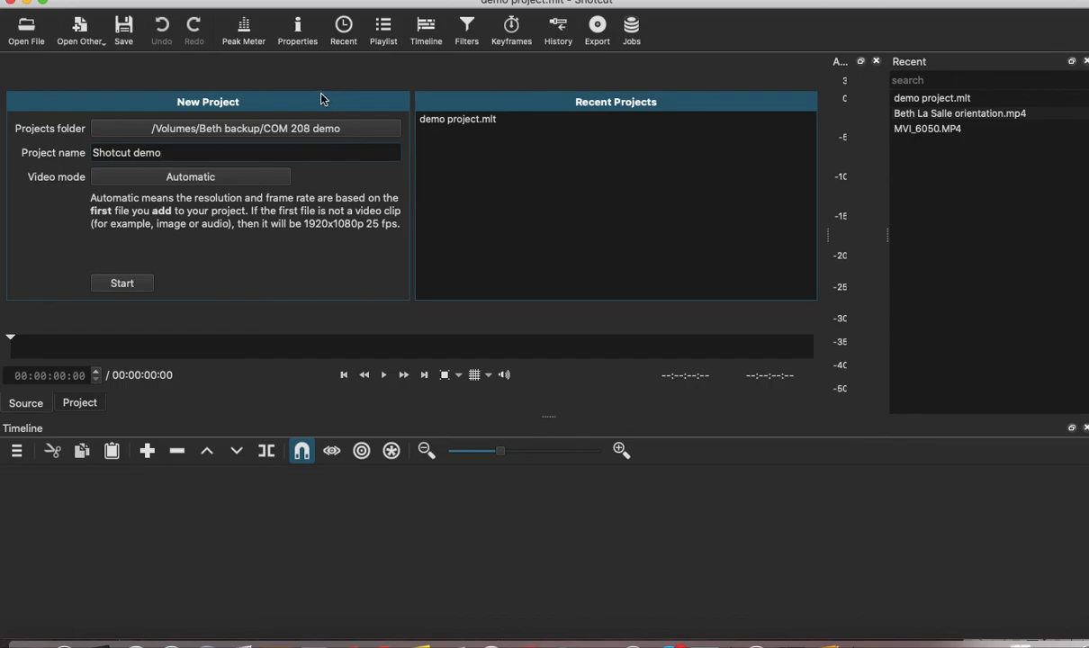
Start opening a media file and browse the backup drive to the SeaWorld folder
left_click(26, 41)
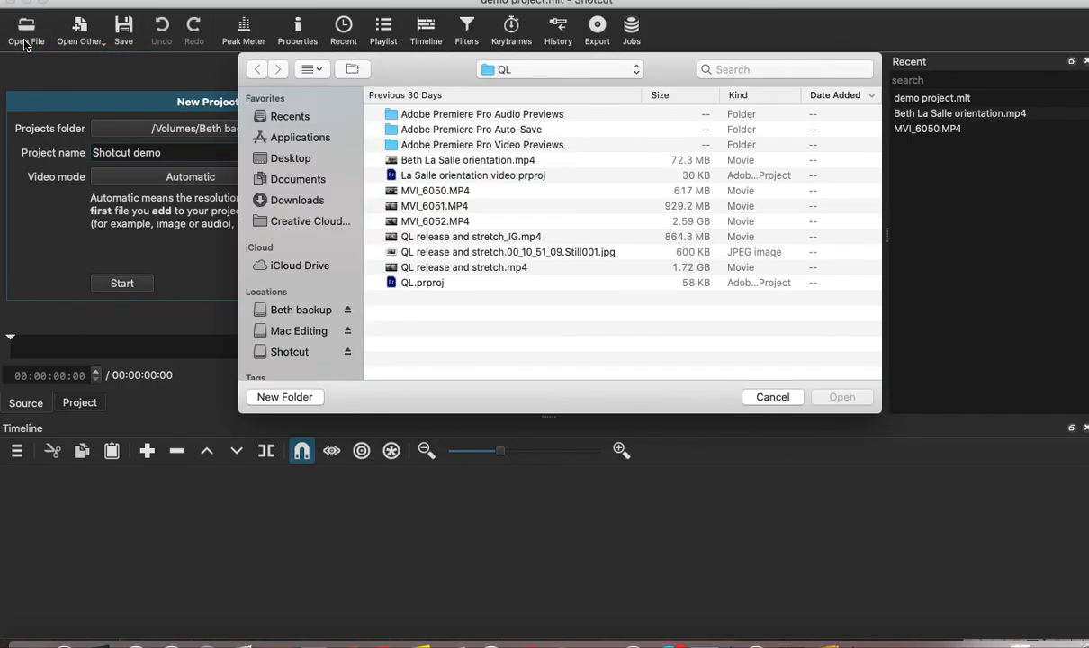
left_click(311, 310)
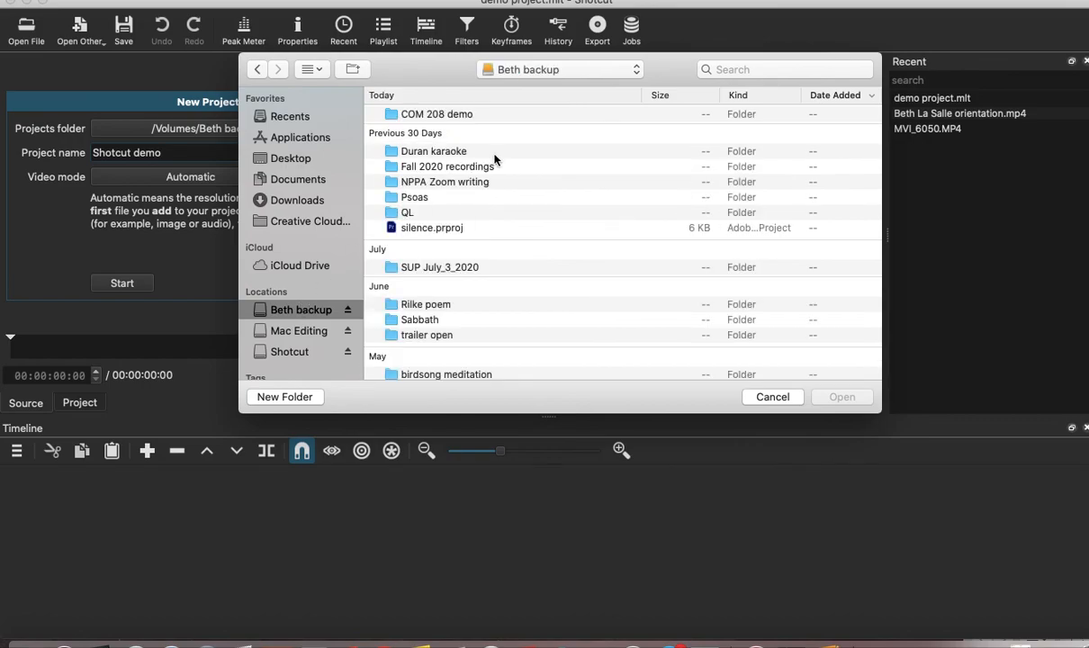
scroll(478, 259, "down", 15)
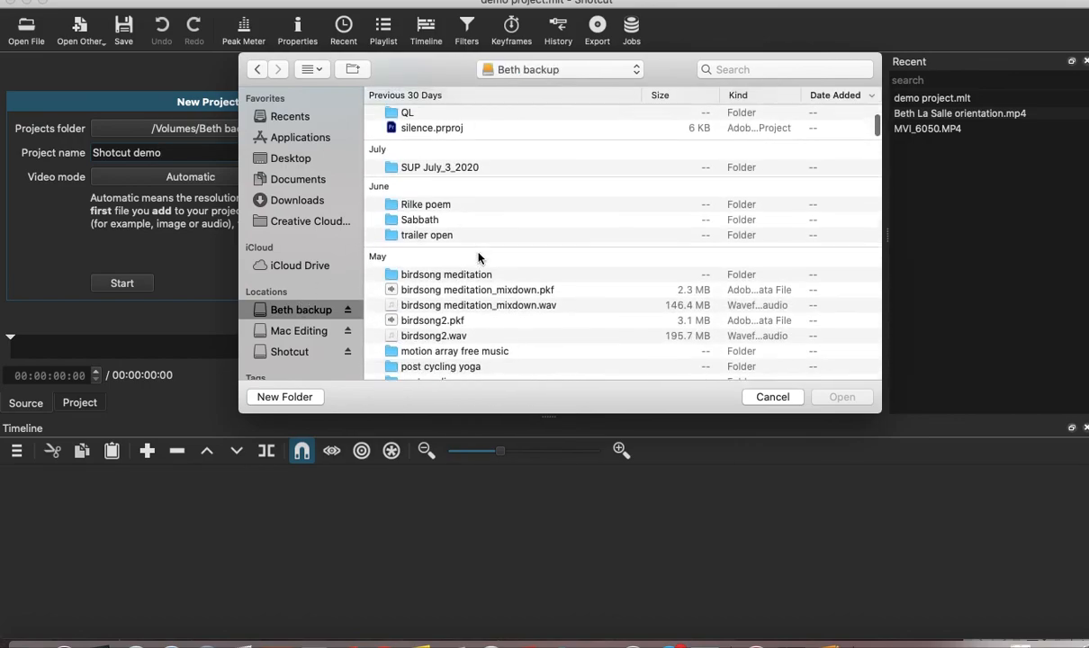
scroll(478, 258, "down", 20)
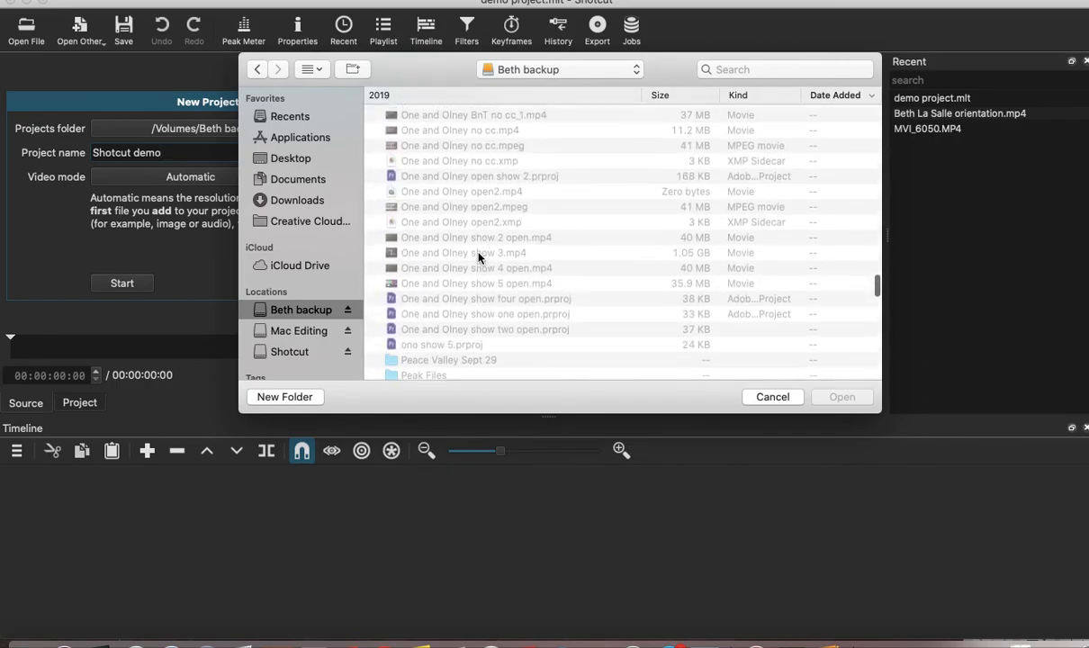
scroll(478, 259, "down", 5)
scroll(478, 258, "up", 5)
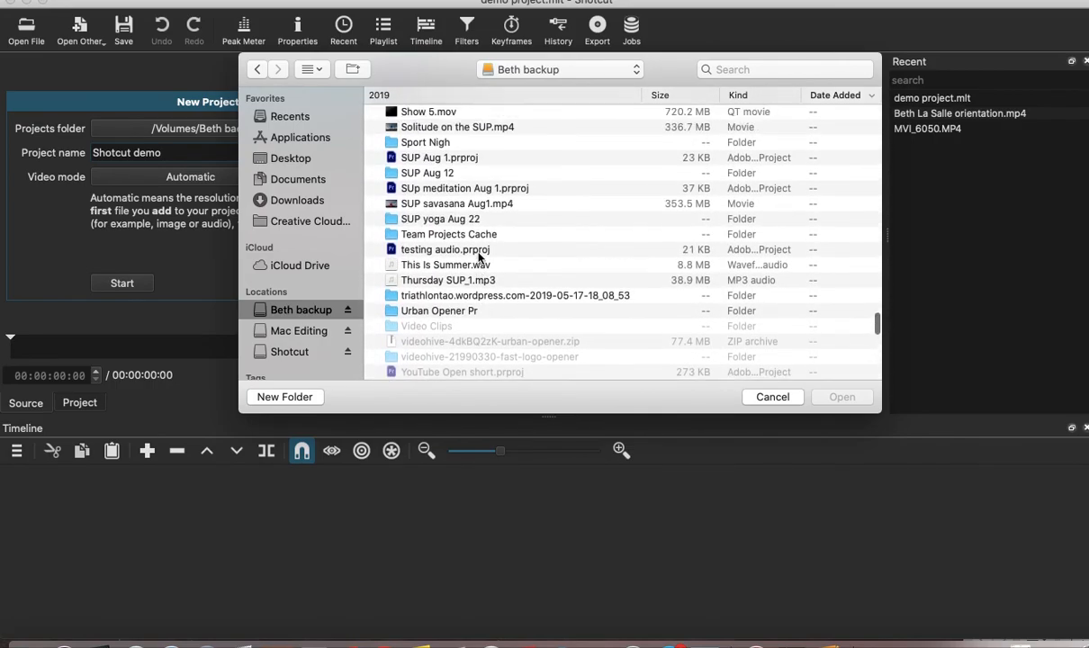
left_click(414, 198)
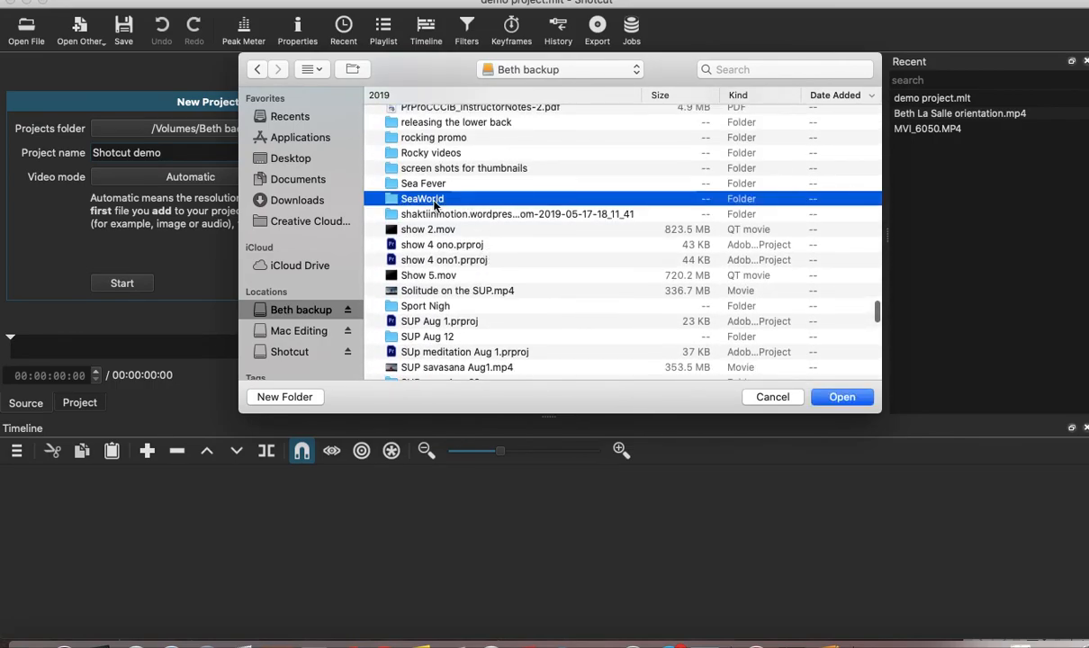
left_click(843, 397)
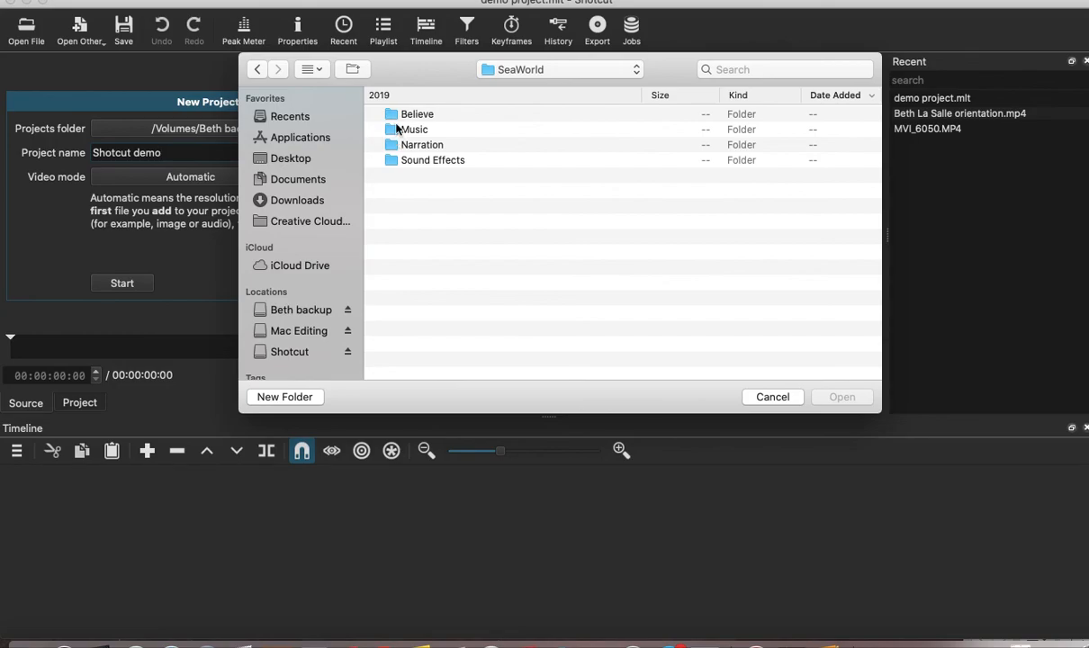
Open the J and L circle movie from the Believe folder
left_click(396, 115)
double_click(396, 116)
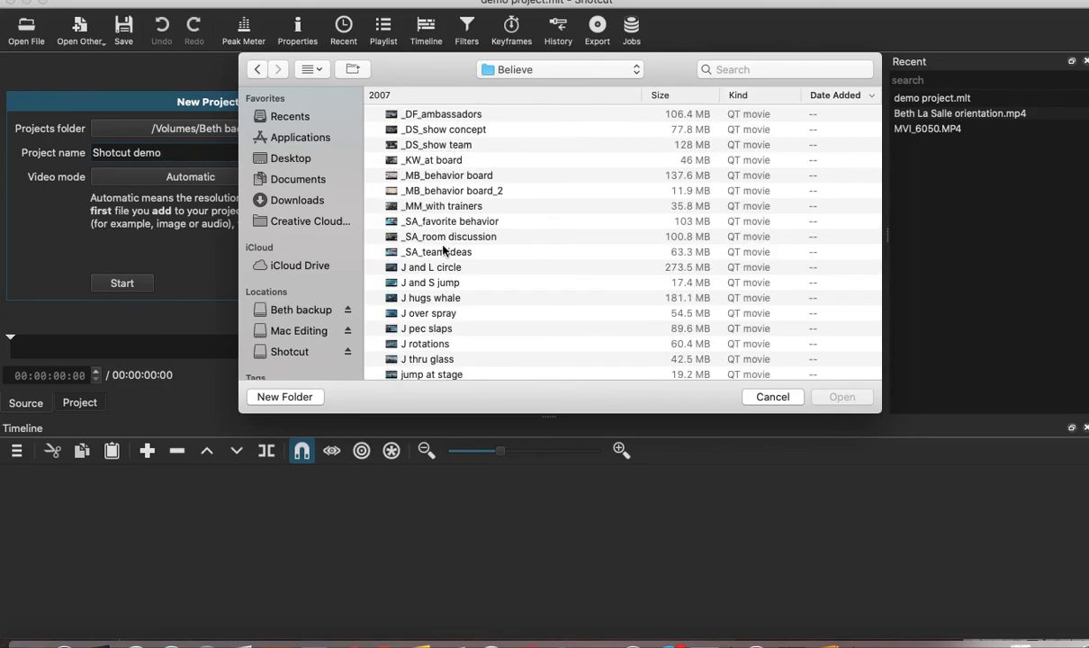
left_click(415, 269)
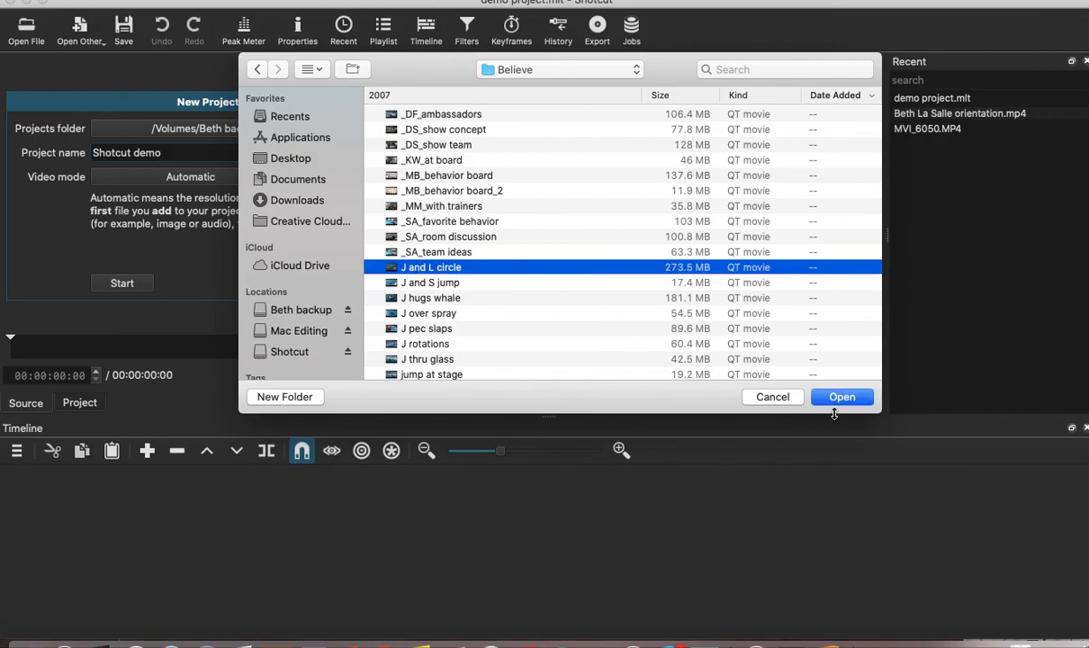
left_click(842, 398)
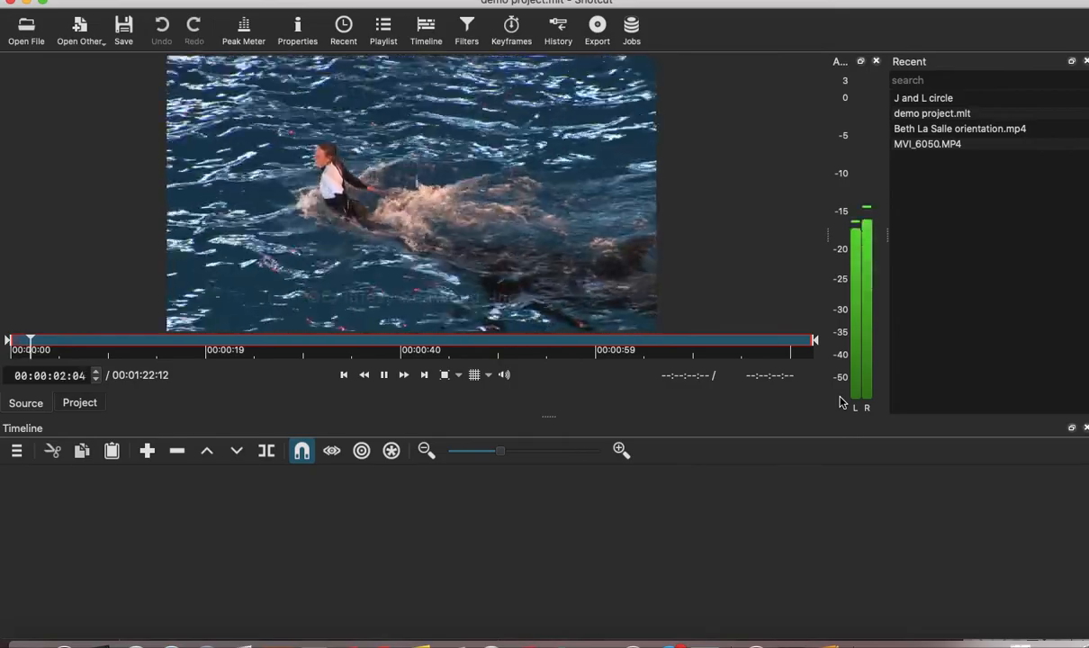
Preview the J and L circle clip while adjusting the system volume, and pause the playback
key("XF86AudioRaiseVolume")
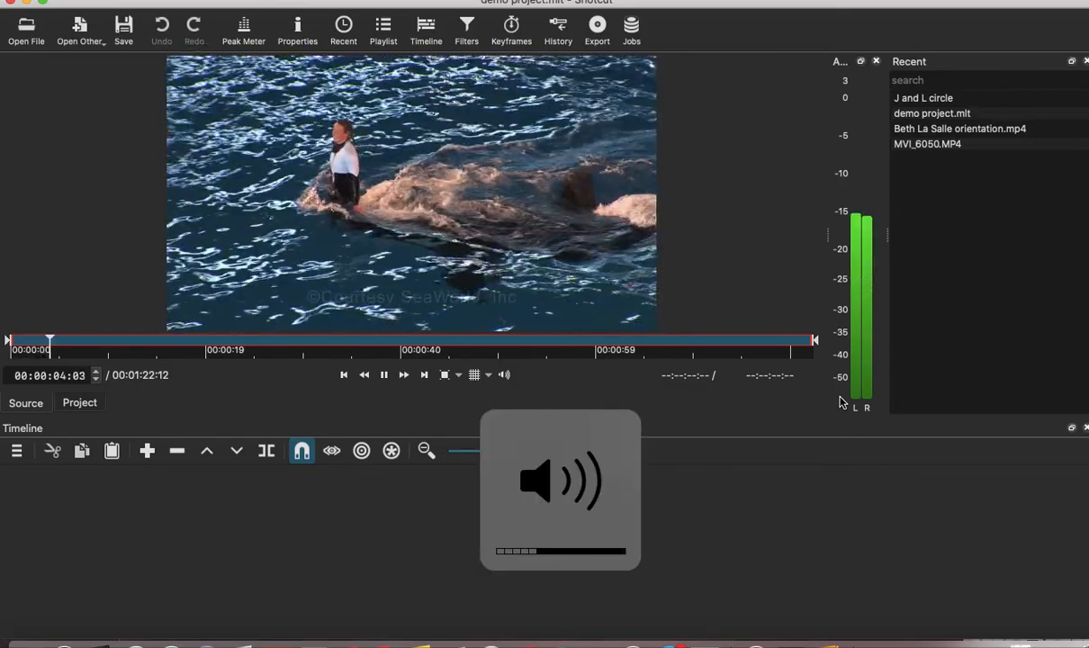
key("XF86AudioLowerVolume")
key("XF86AudioLowerVolume")
key("XF86AudioLowerVolume")
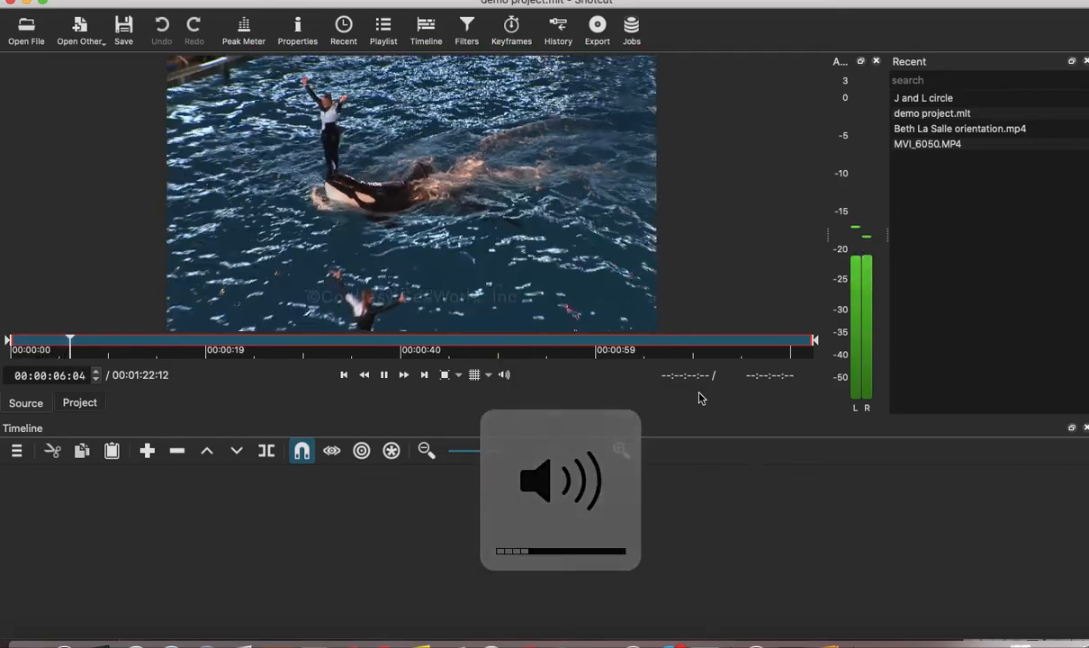
key("space")
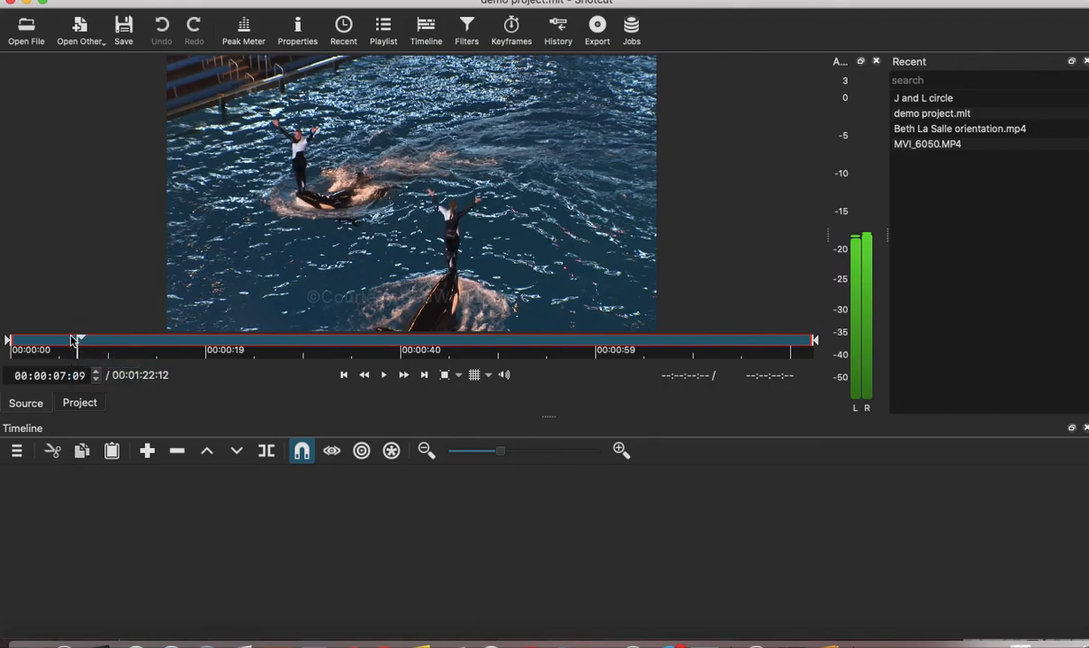
Move the playhead to 00:00:08:17 and place the J and L circle clip at the start of timeline track V1
left_click(29, 340)
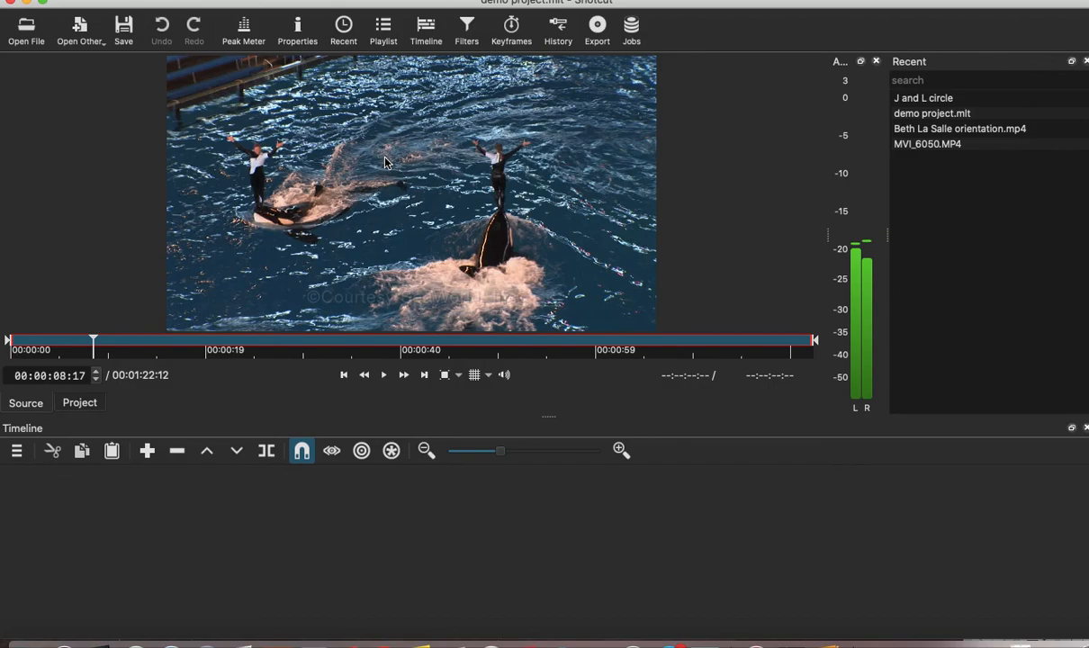
left_click_drag(385, 162, 133, 553)
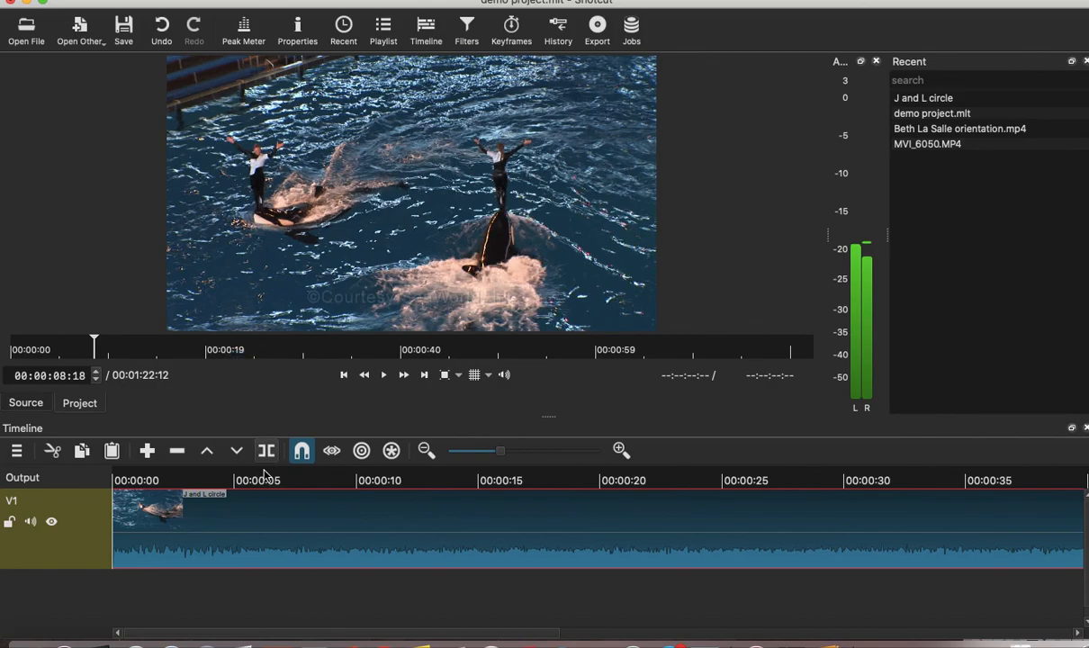
Trim the clip's start to about 8 seconds and slide the clip to begin at about 11 seconds on V1
left_click_drag(112, 515, 313, 532)
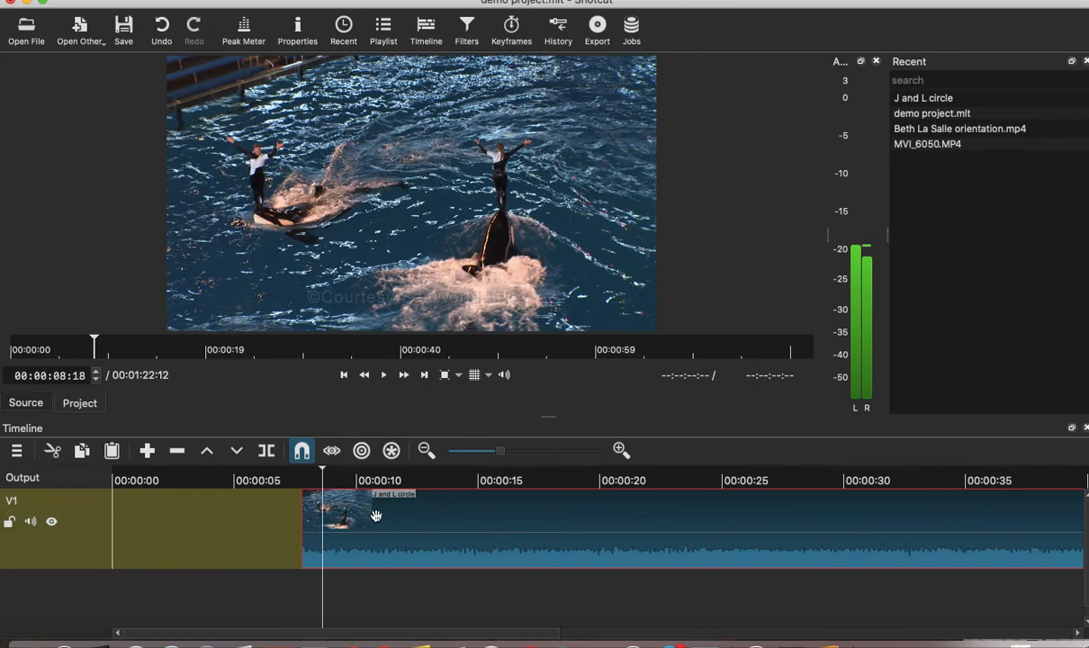
left_click_drag(376, 509, 451, 515)
Trim the end of the J and L circle clip back to about 21 seconds on the timeline
scroll(671, 555, "right", 6)
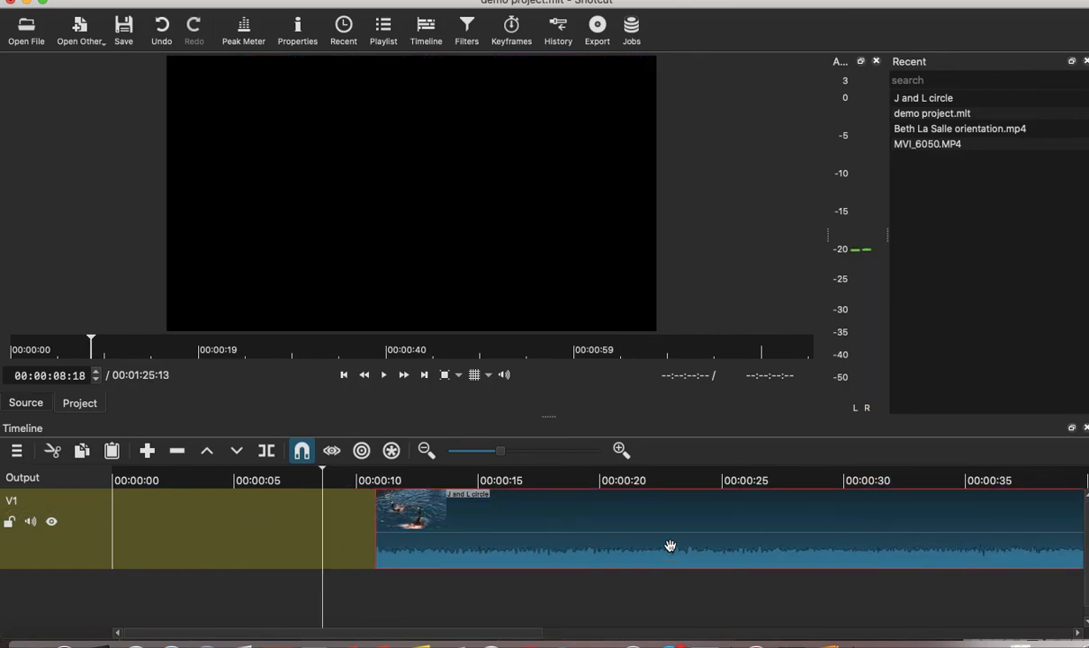
scroll(635, 530, "right", 15)
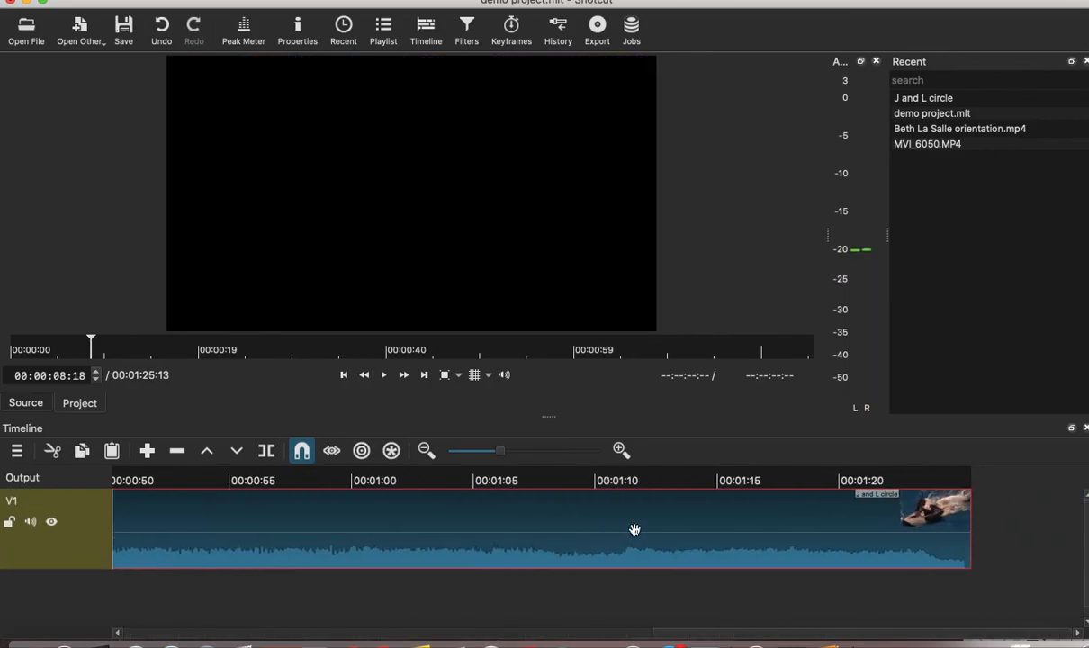
left_click_drag(970, 521, 234, 494)
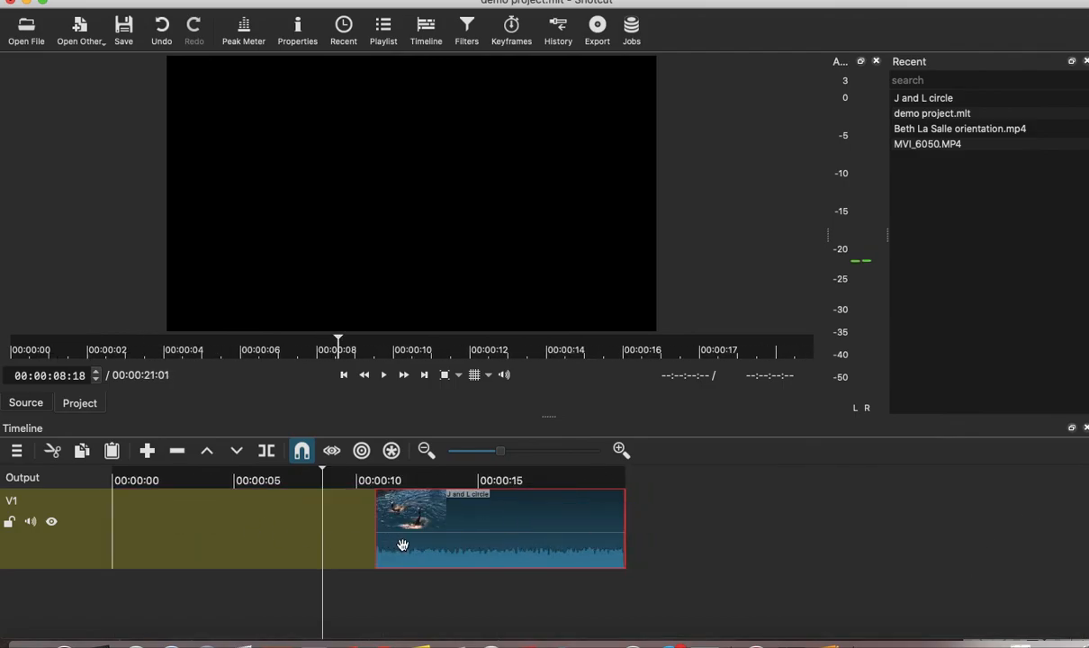
Check several frames of the trimmed J and L circle clip and delete it from track V1
left_click(429, 532)
left_click(486, 520)
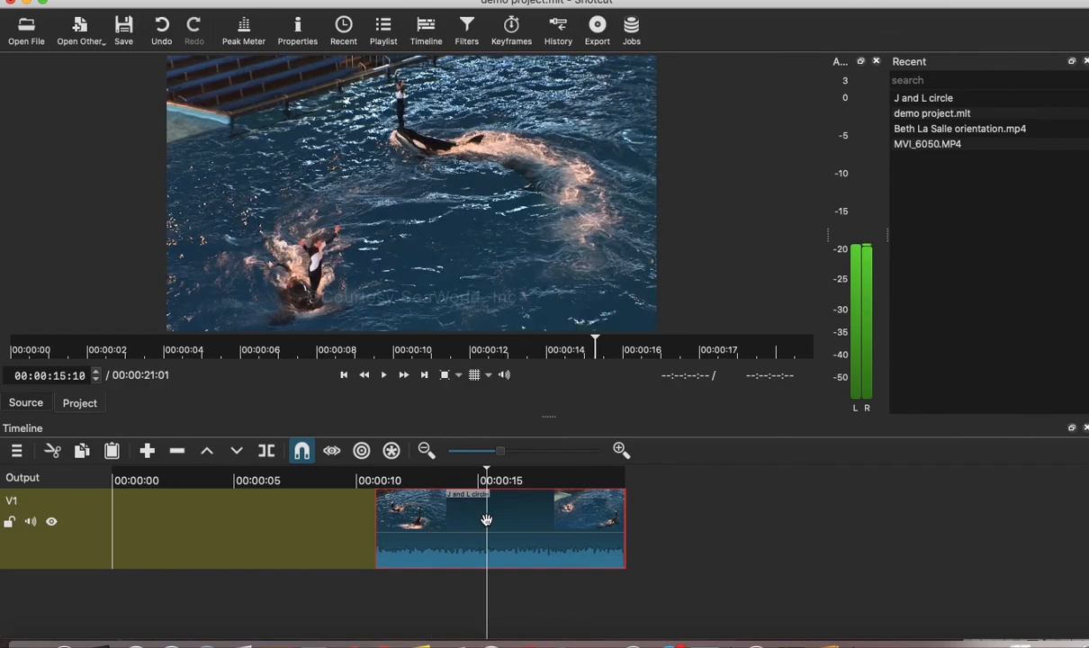
left_click(540, 522)
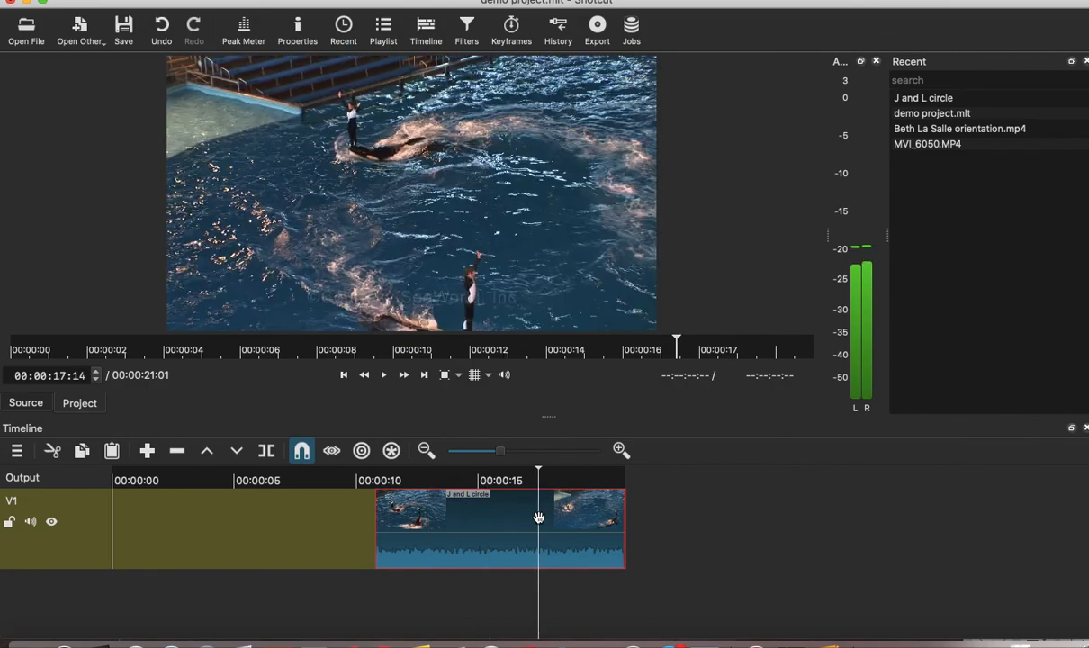
left_click(479, 532)
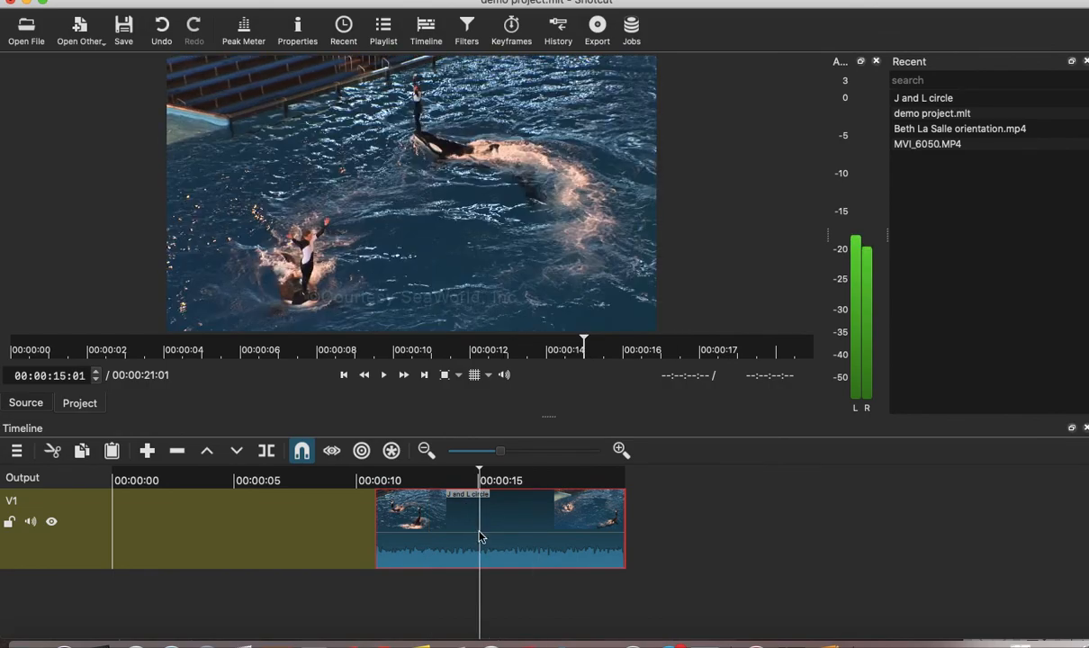
key("Delete")
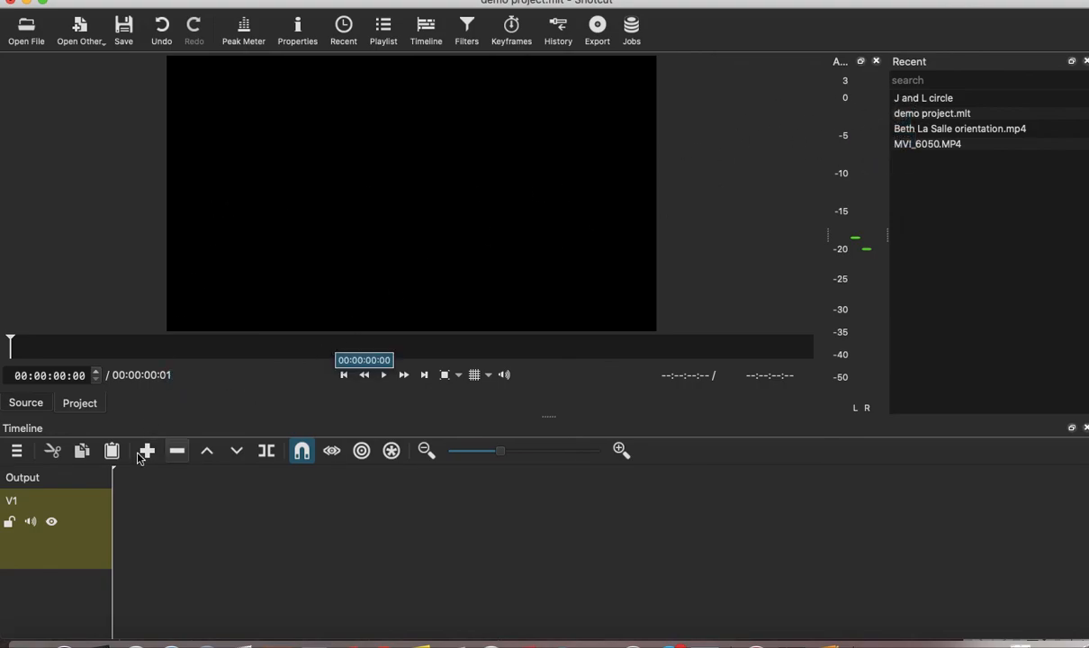
Open the recent J and L circle clip as the source and set its in point at 00:00:01:29
left_click(904, 102)
double_click(904, 102)
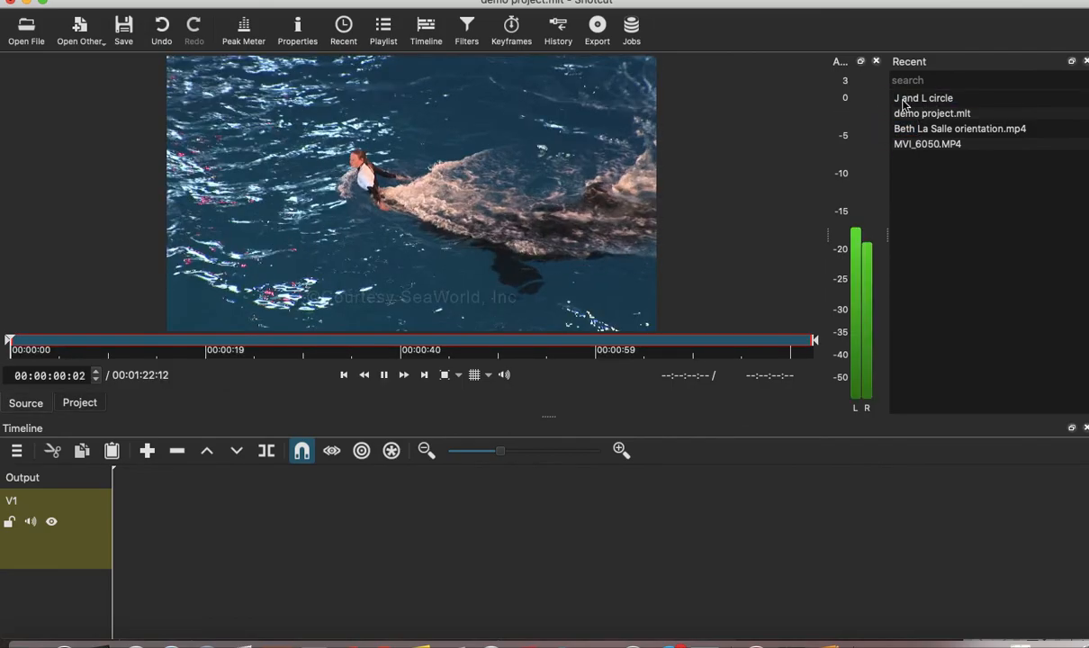
key("space")
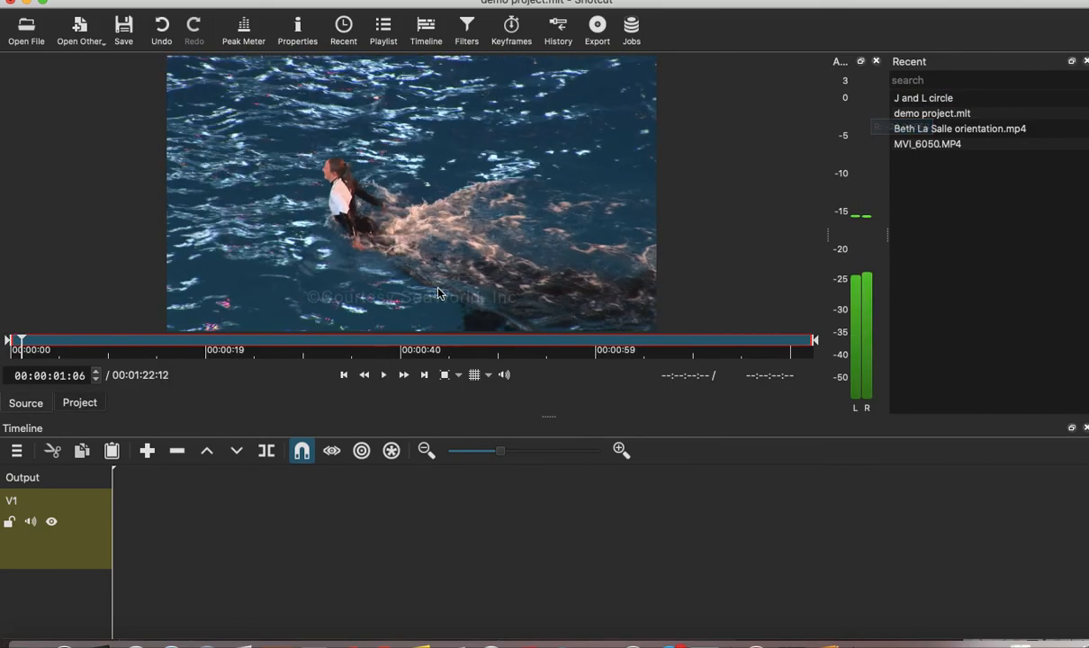
left_click_drag(22, 340, 71, 343)
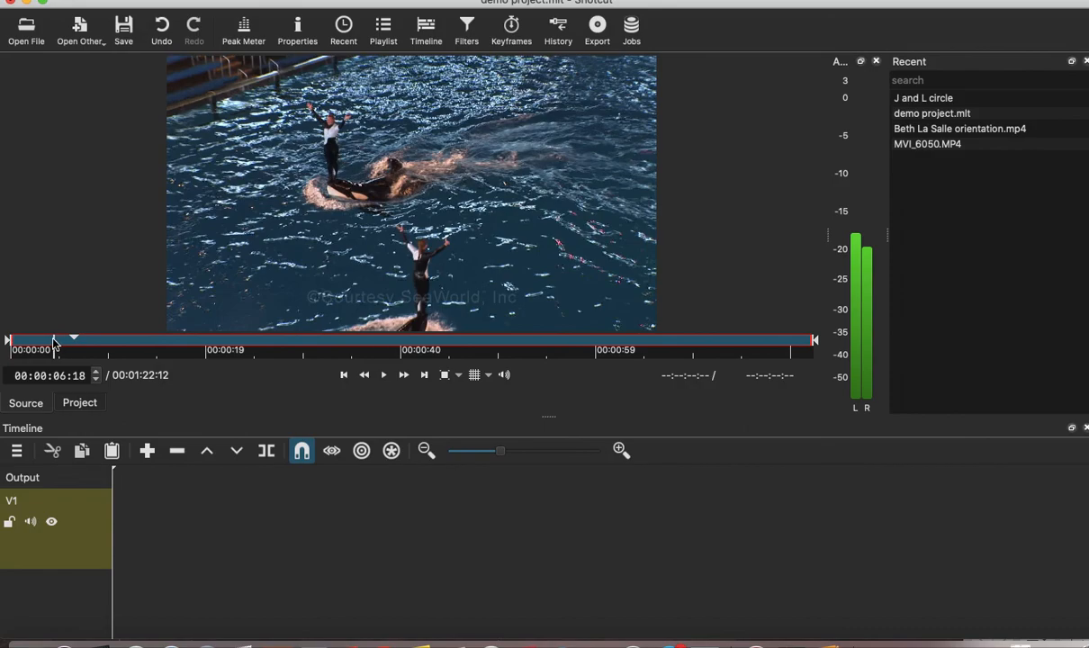
left_click(29, 342)
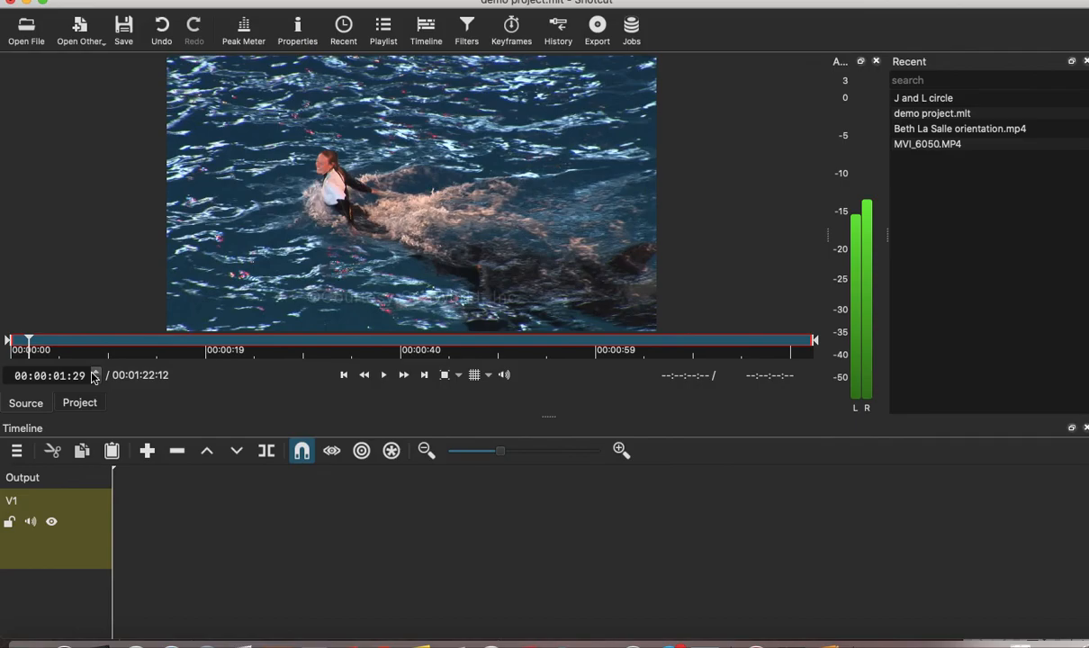
key("i")
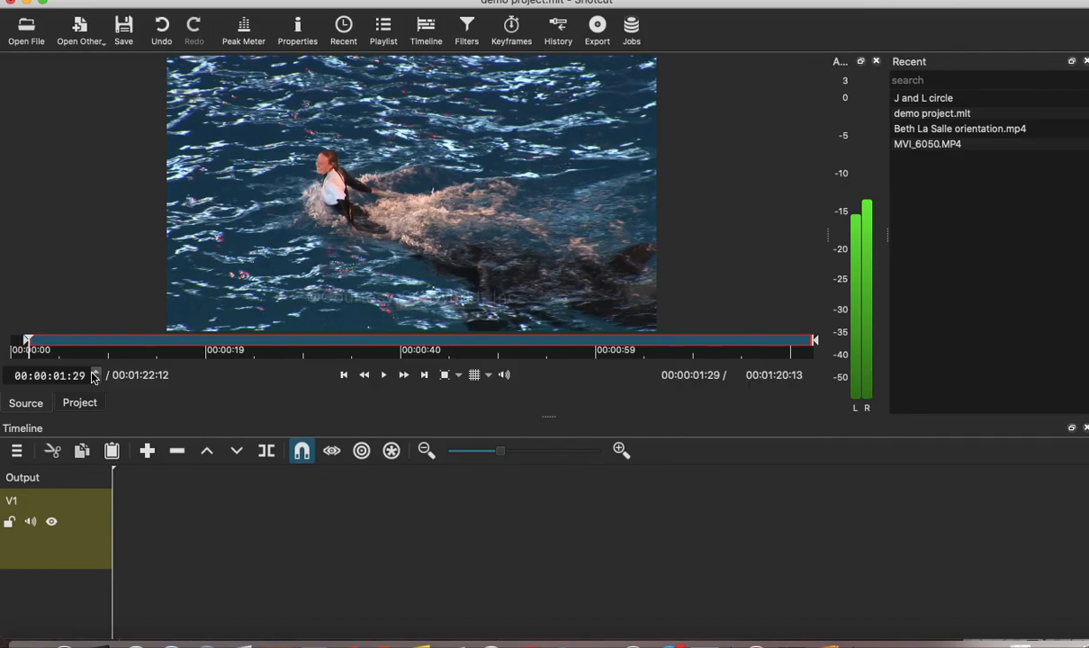
Play the source clip forward to 00:00:07:28 and set its out point there
key("space")
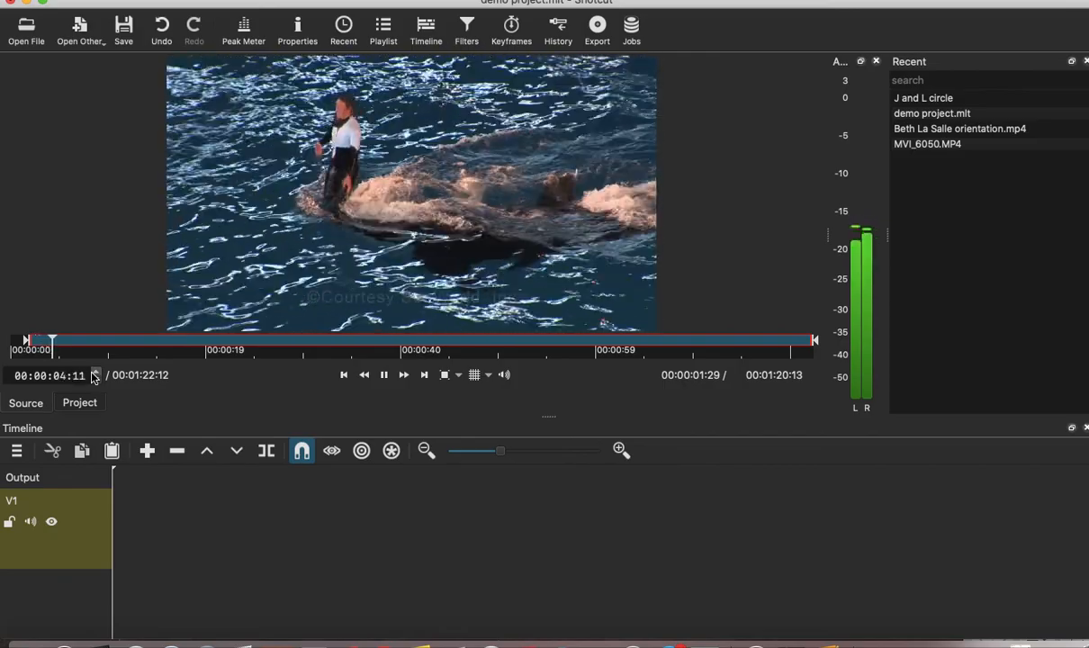
key("space")
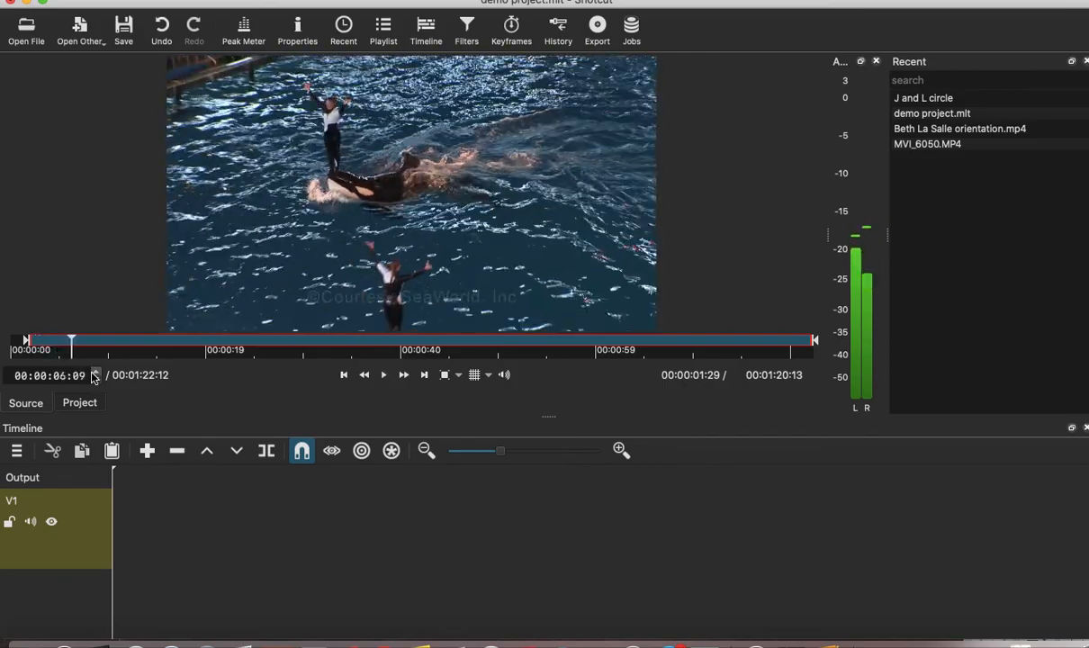
key("space")
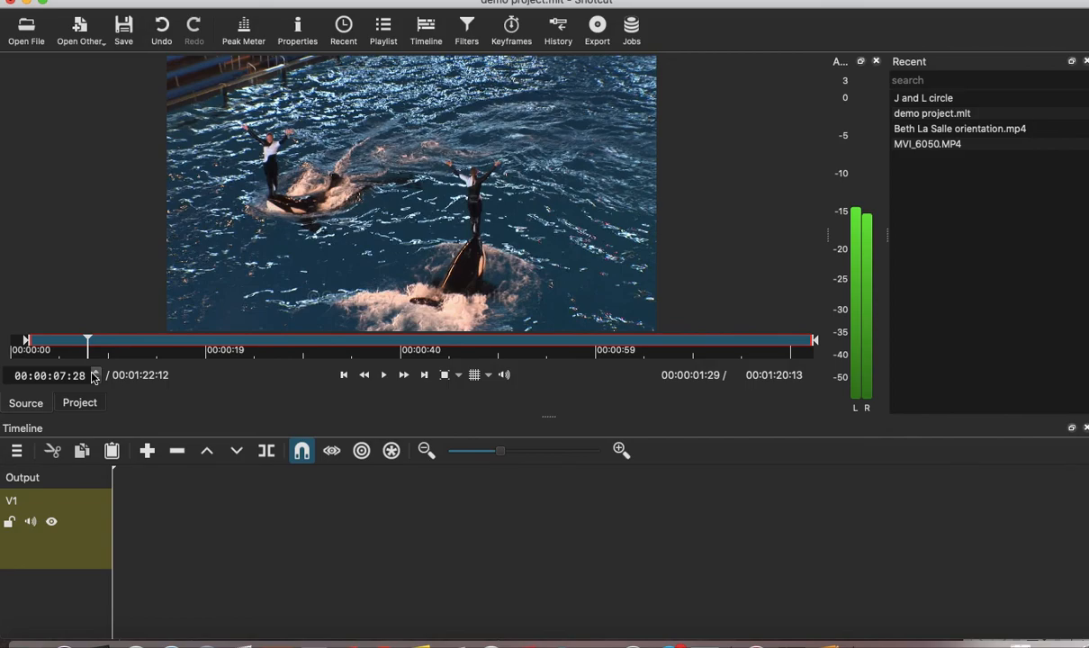
key("o")
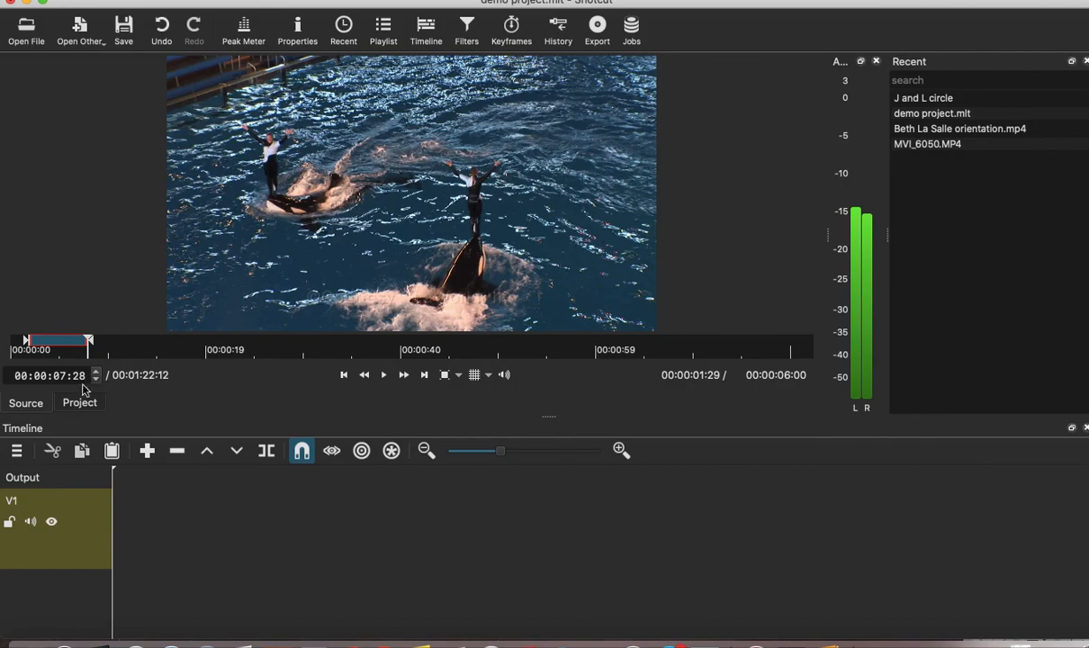
Place the marked section of the clip at the very start of timeline track V1 and play it back
left_click_drag(227, 257, 196, 525)
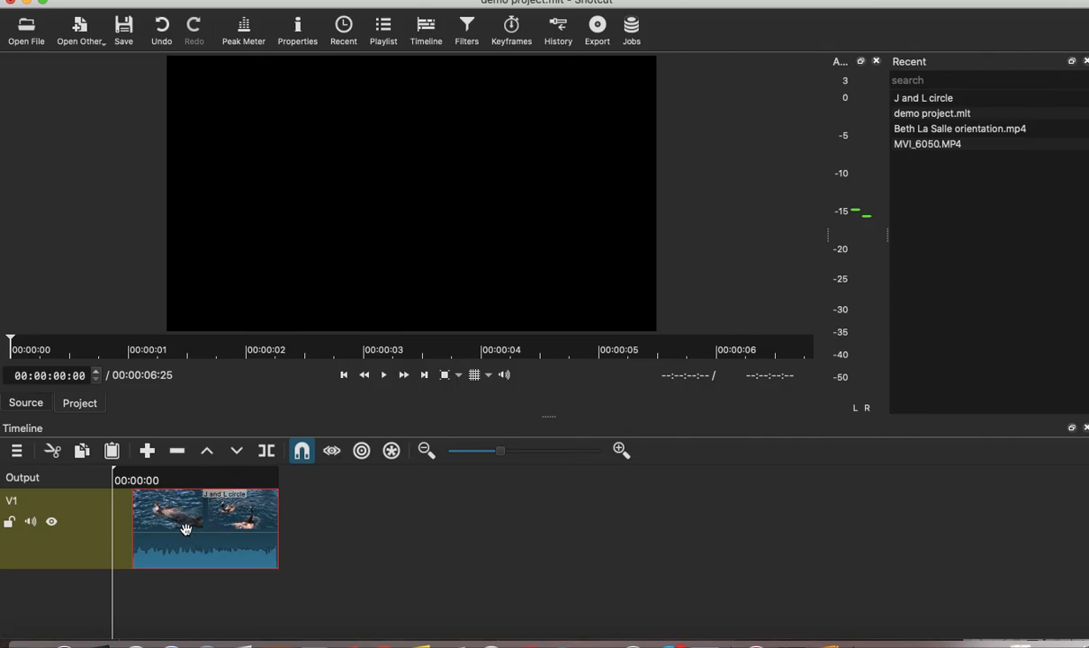
left_click_drag(189, 522, 156, 528)
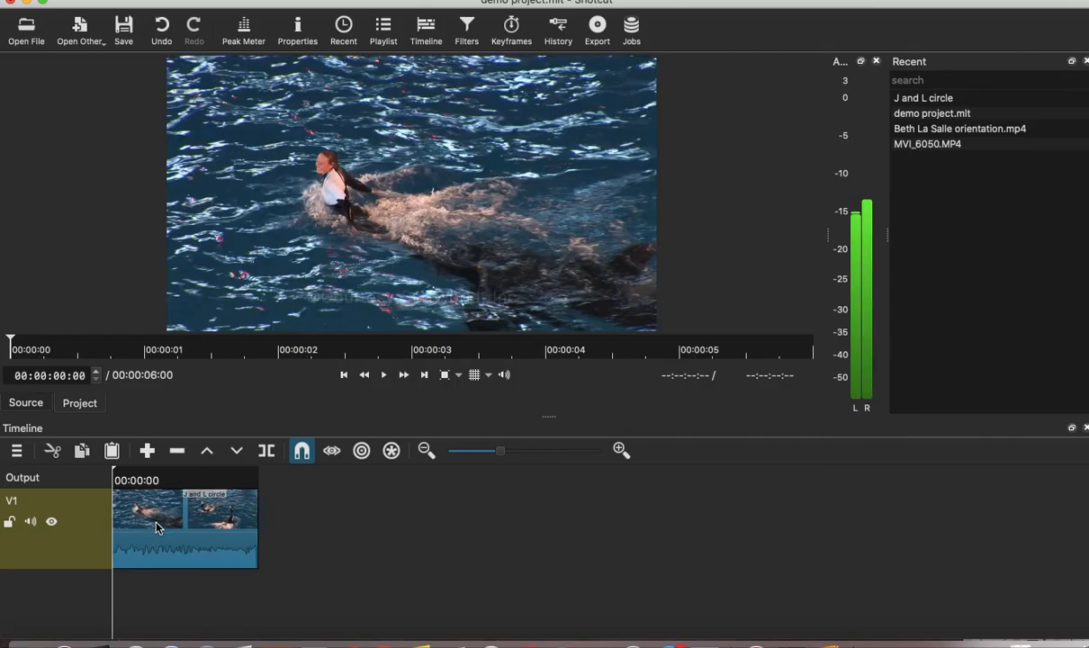
key("space")
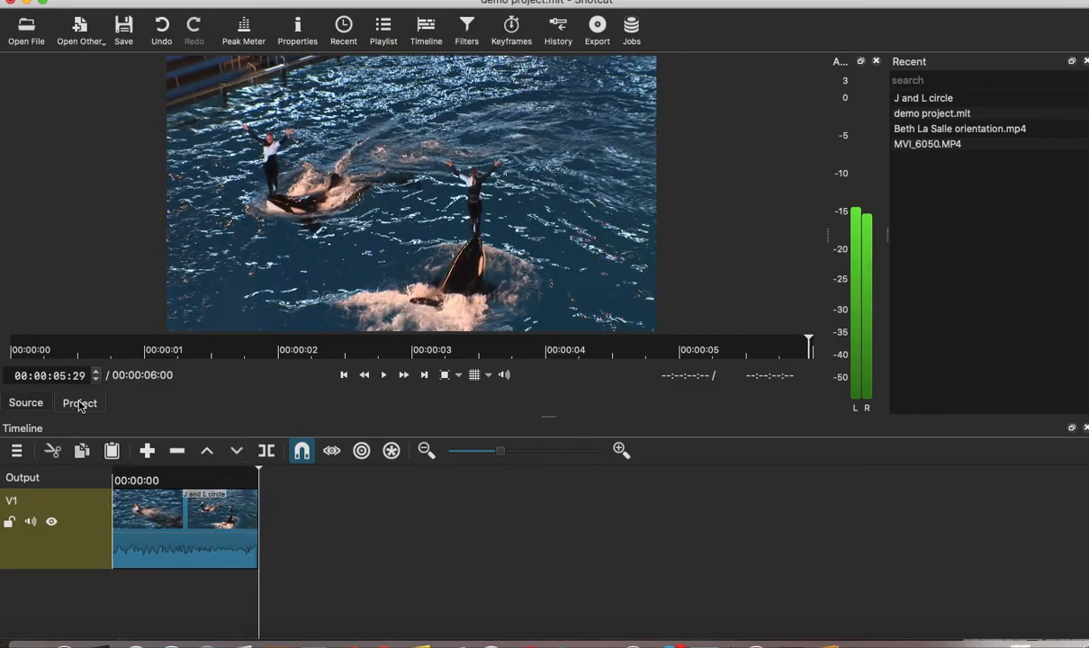
left_click(125, 480)
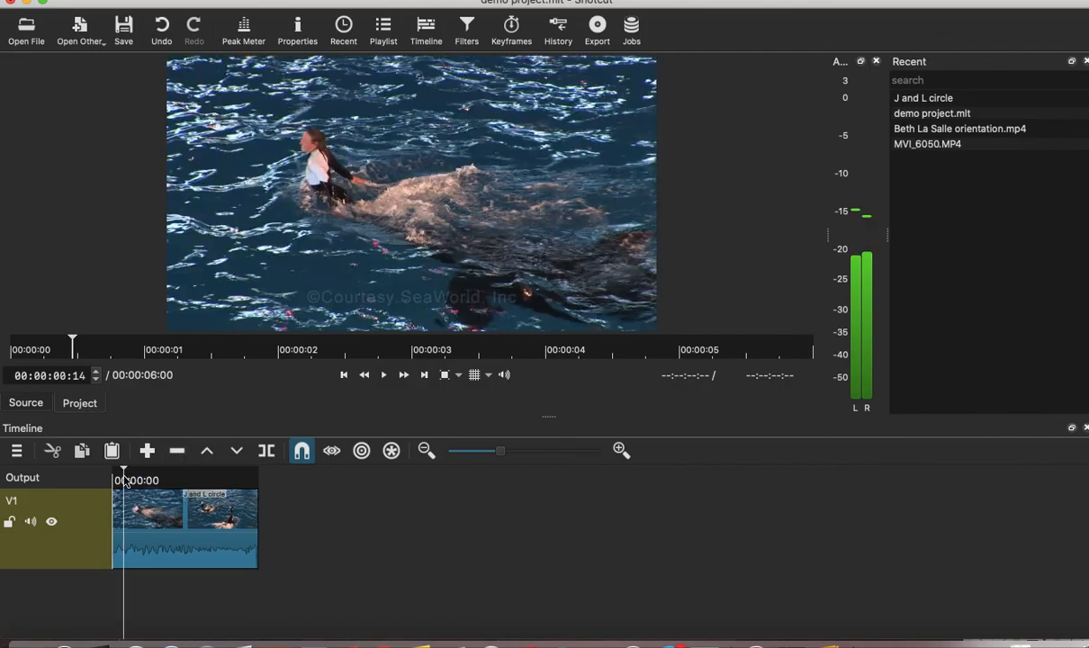
key("space")
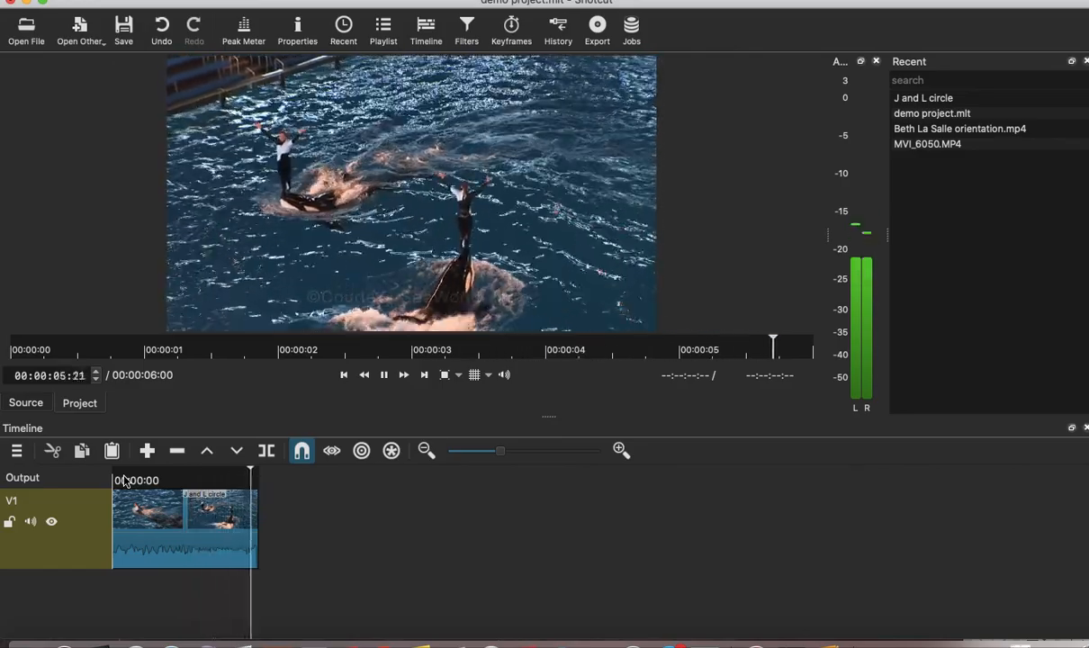
Compare playback of the full source clip beyond its out point with playback of the trimmed project on the timeline
left_click(27, 403)
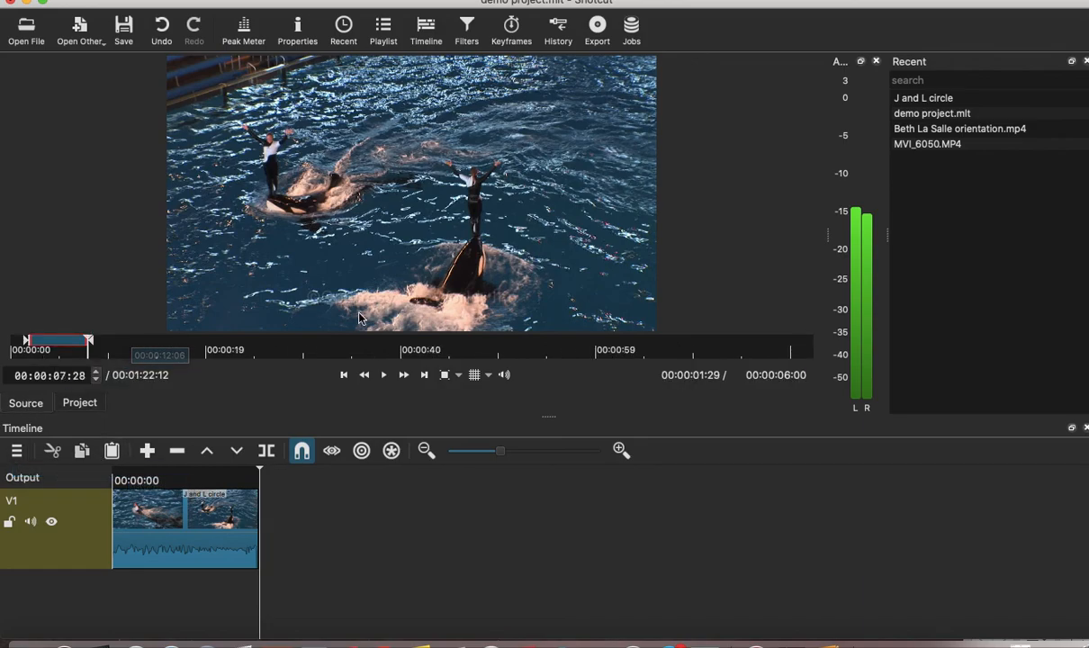
left_click(385, 376)
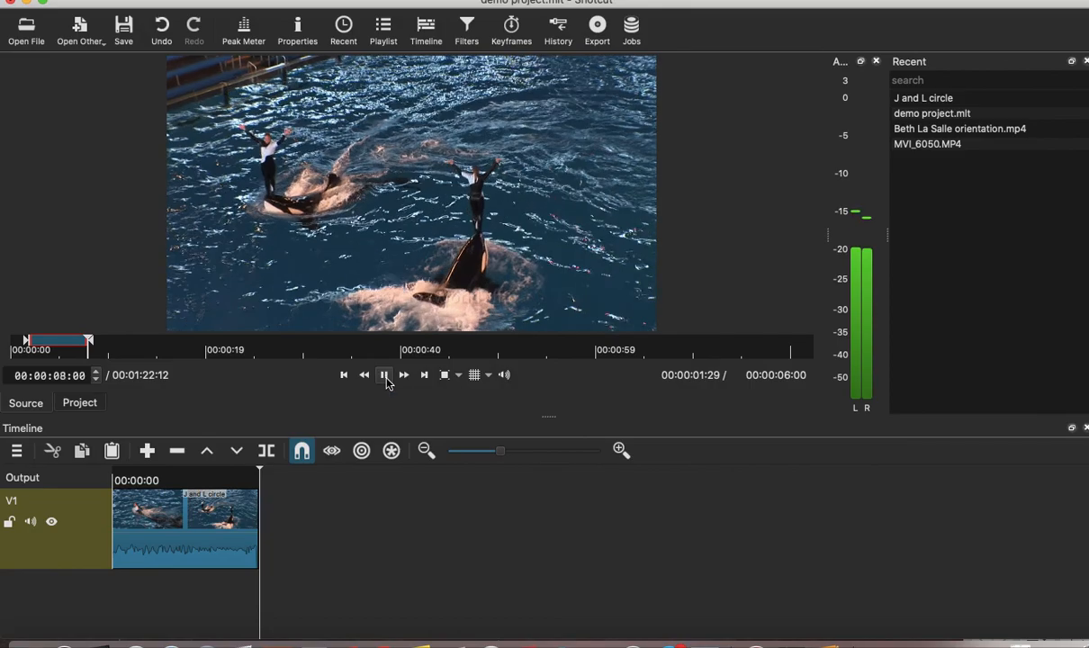
left_click(385, 375)
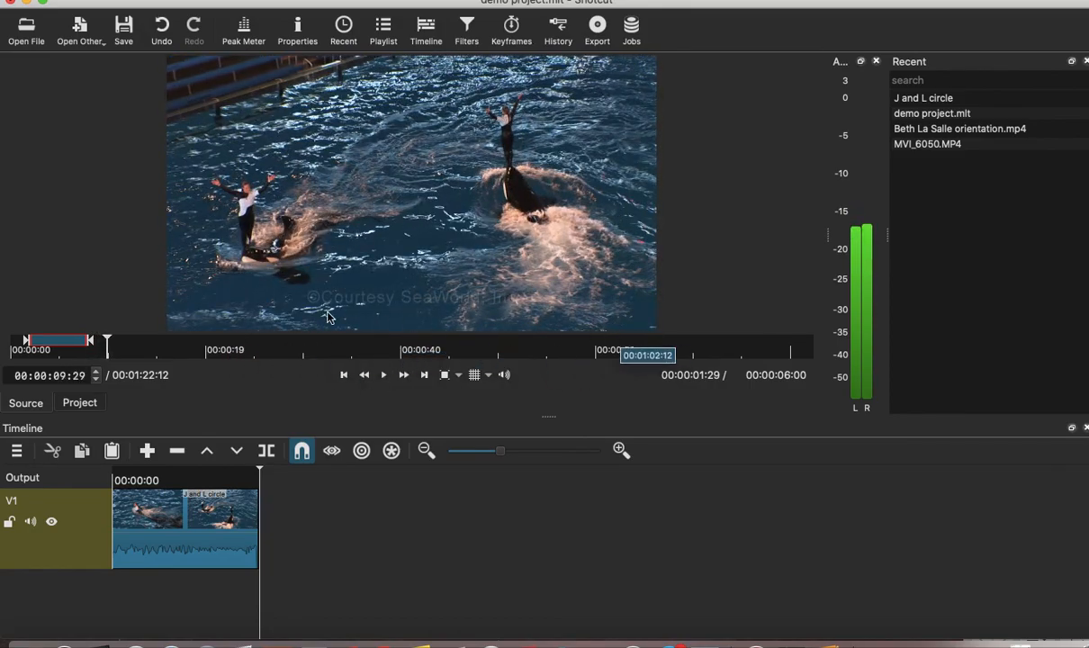
left_click(182, 481)
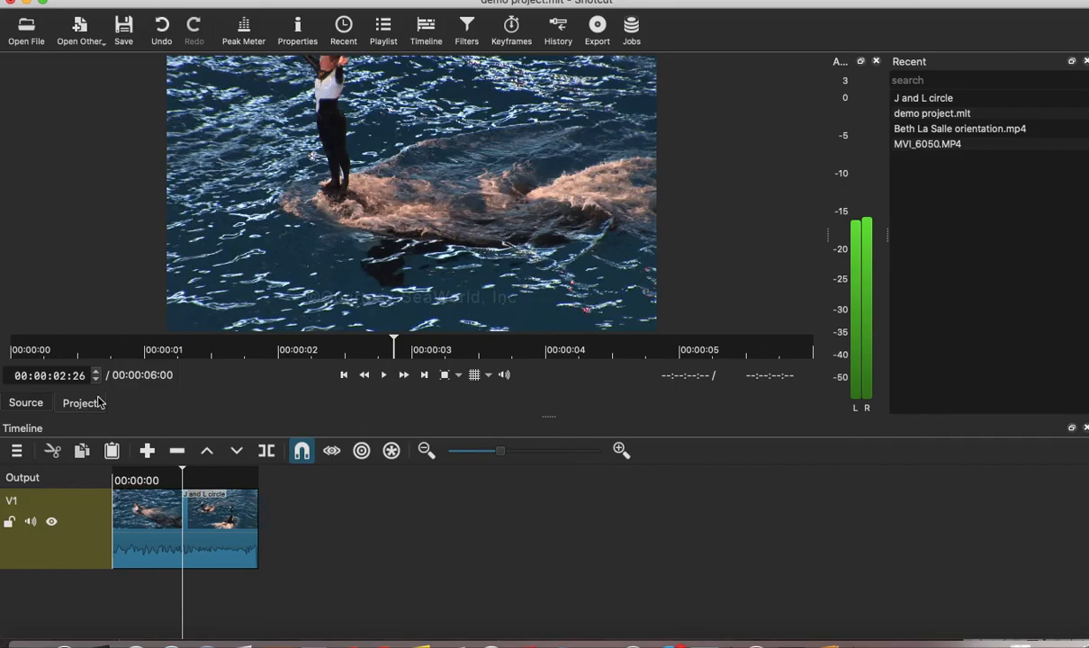
left_click(383, 376)
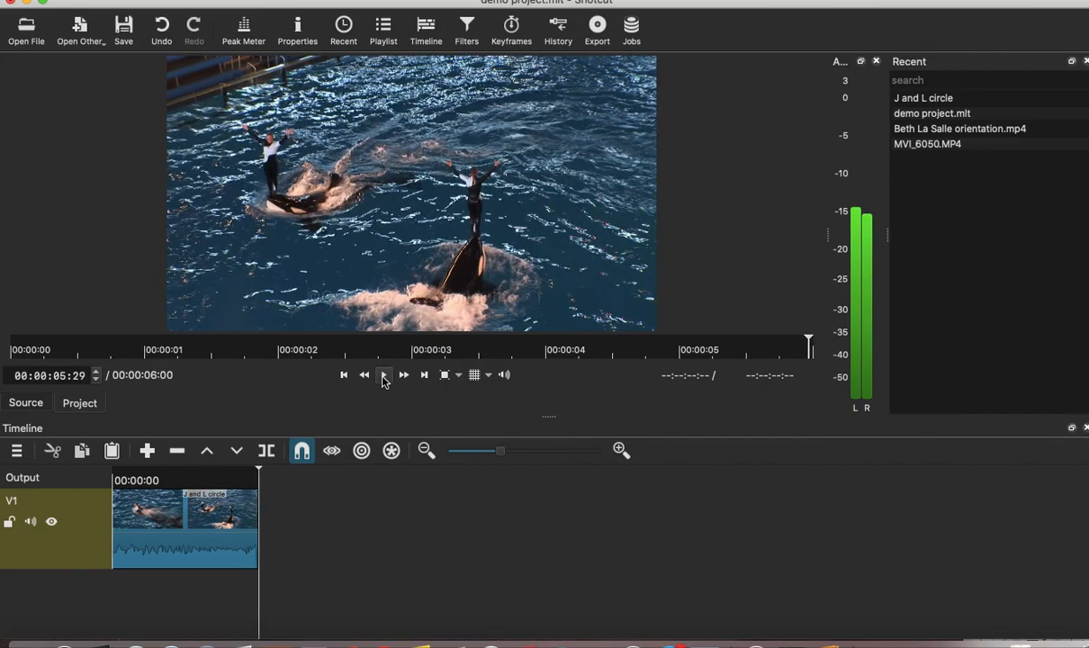
left_click(25, 405)
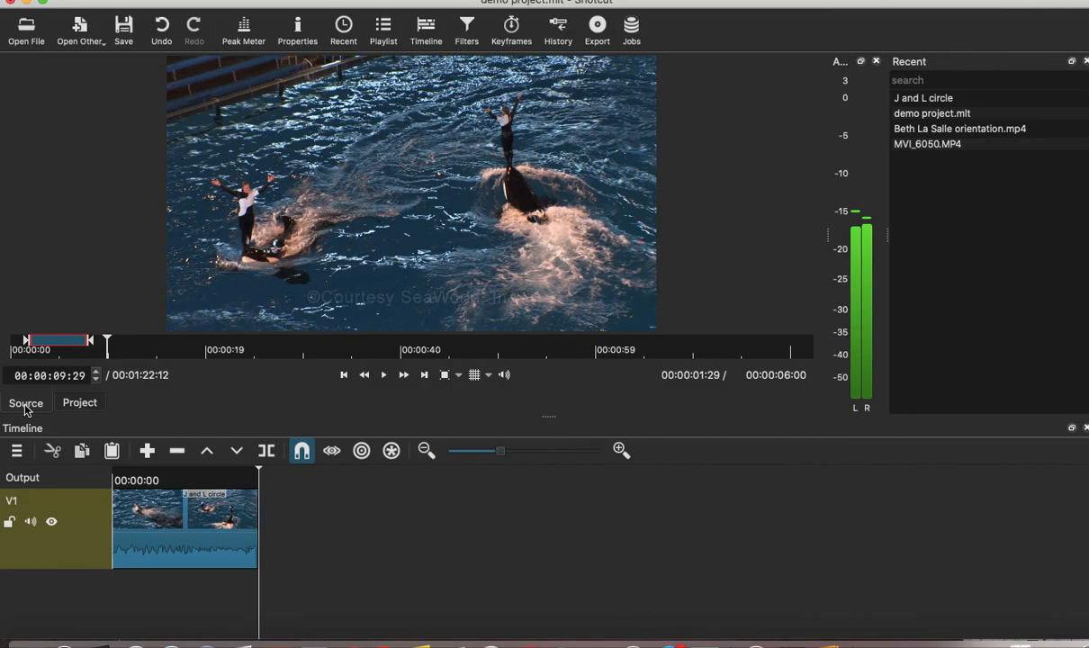
left_click(383, 375)
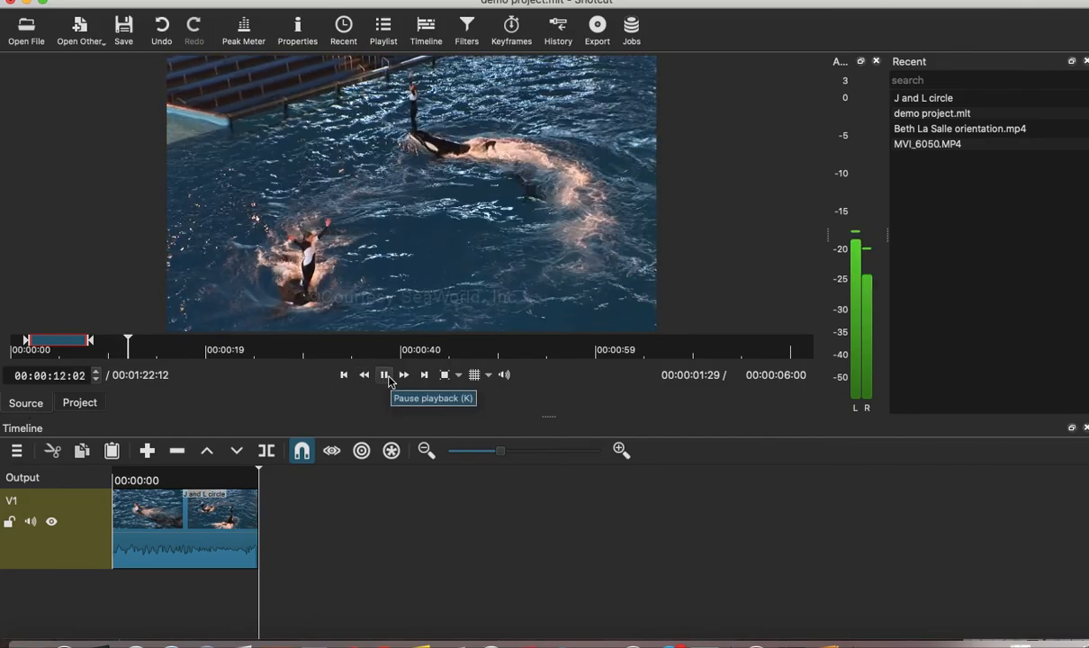
left_click(387, 377)
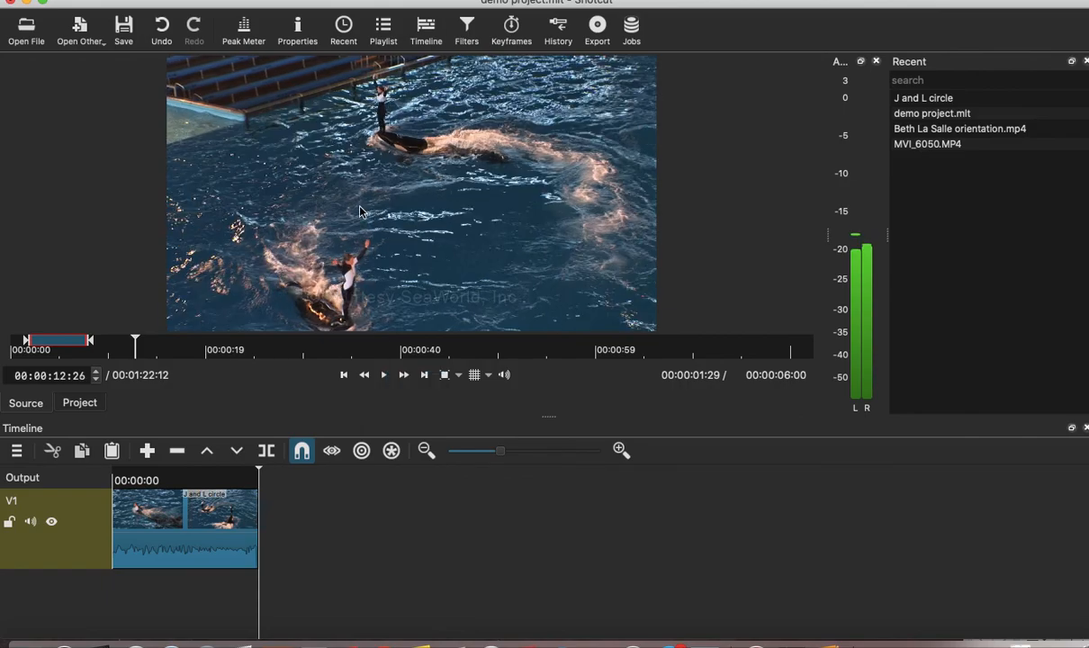
Play the project from about 1 second and examine the left and right audio levels on the peak meter
left_click(77, 403)
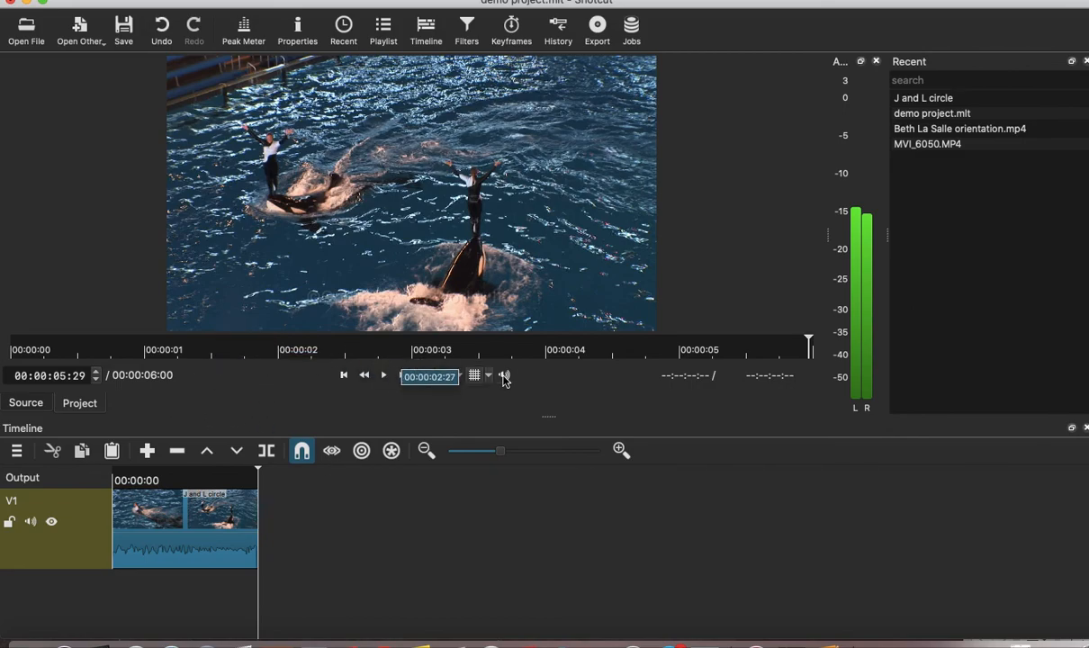
left_click(138, 480)
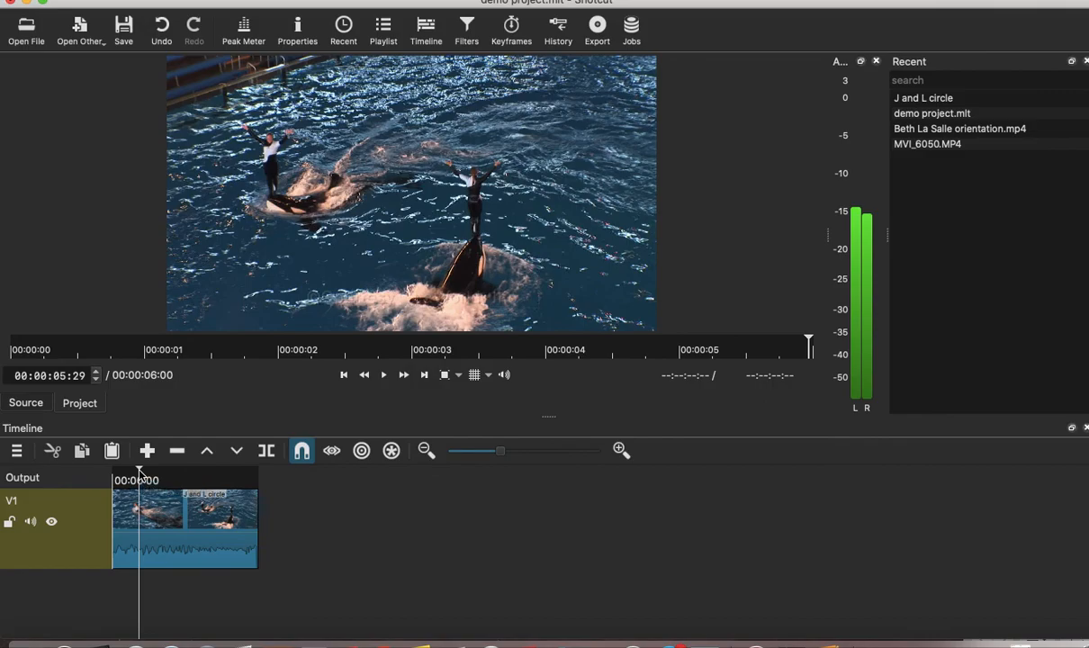
mouse_move(875, 236)
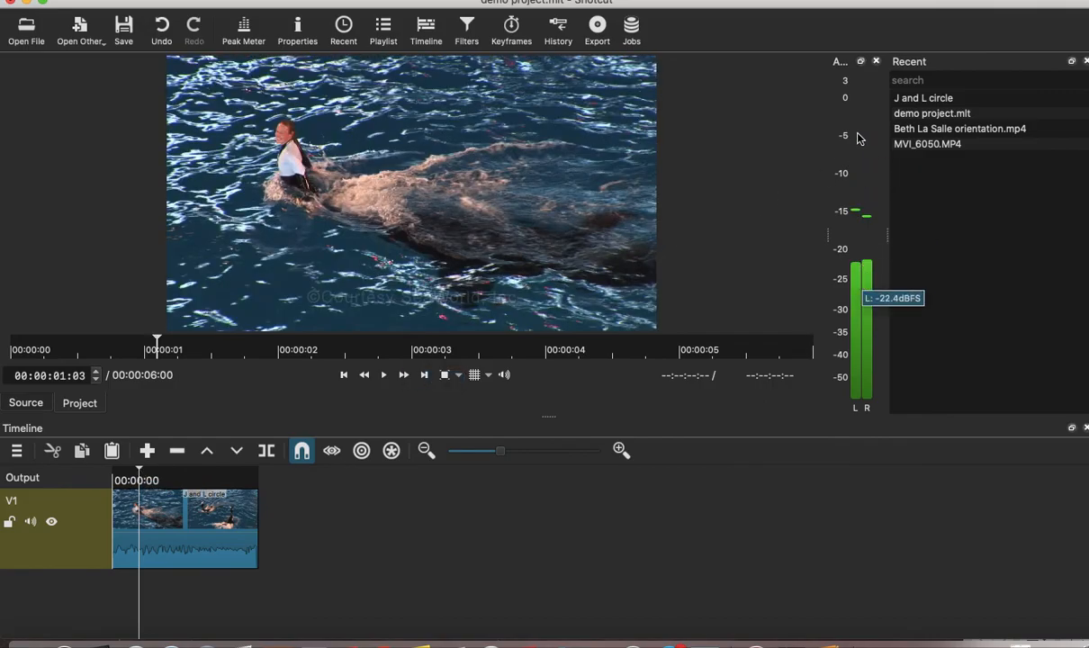
key("space")
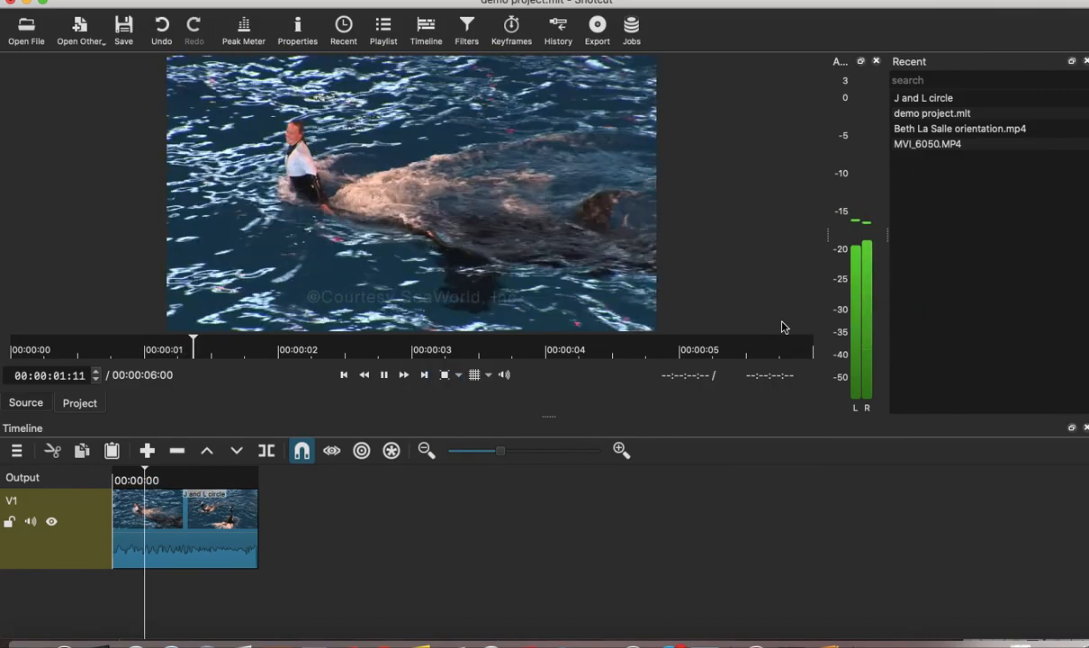
key("space")
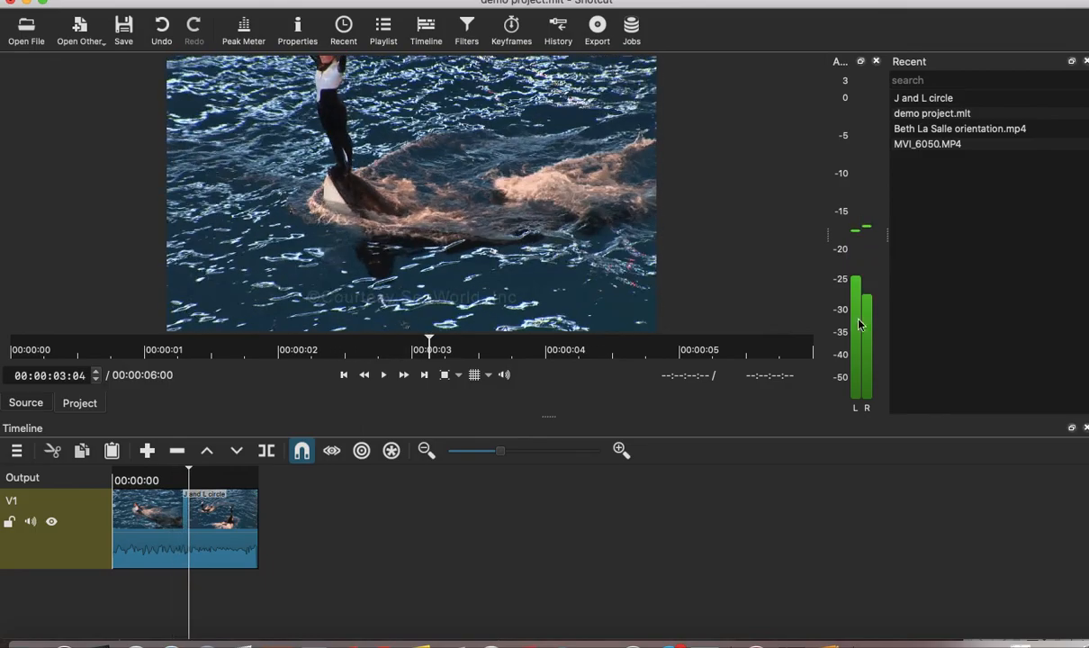
mouse_move(845, 210)
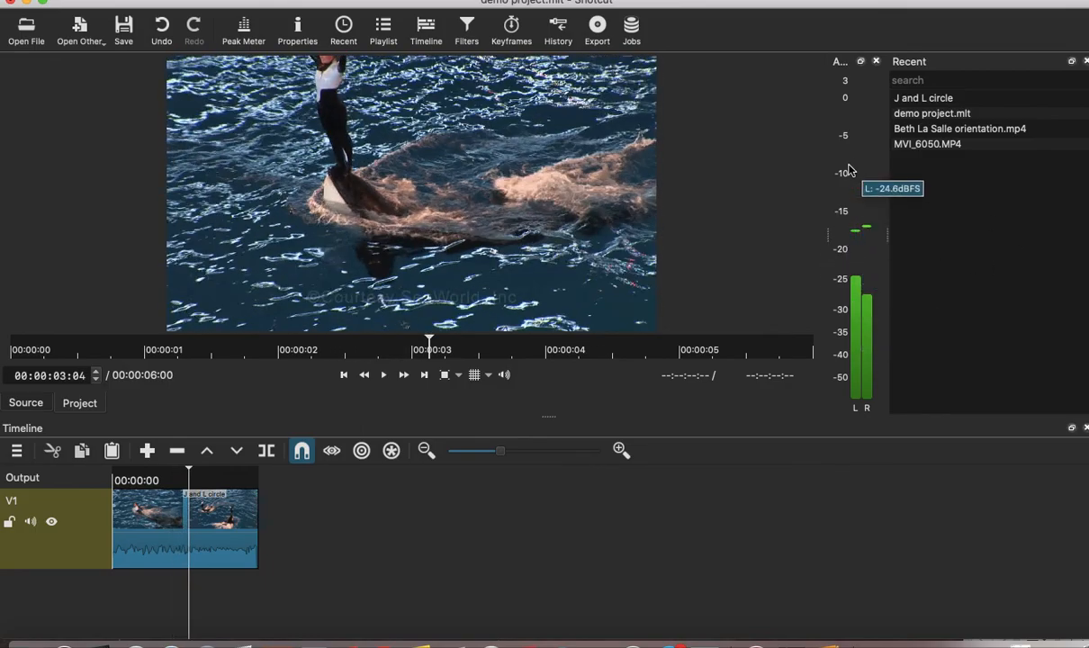
mouse_move(858, 163)
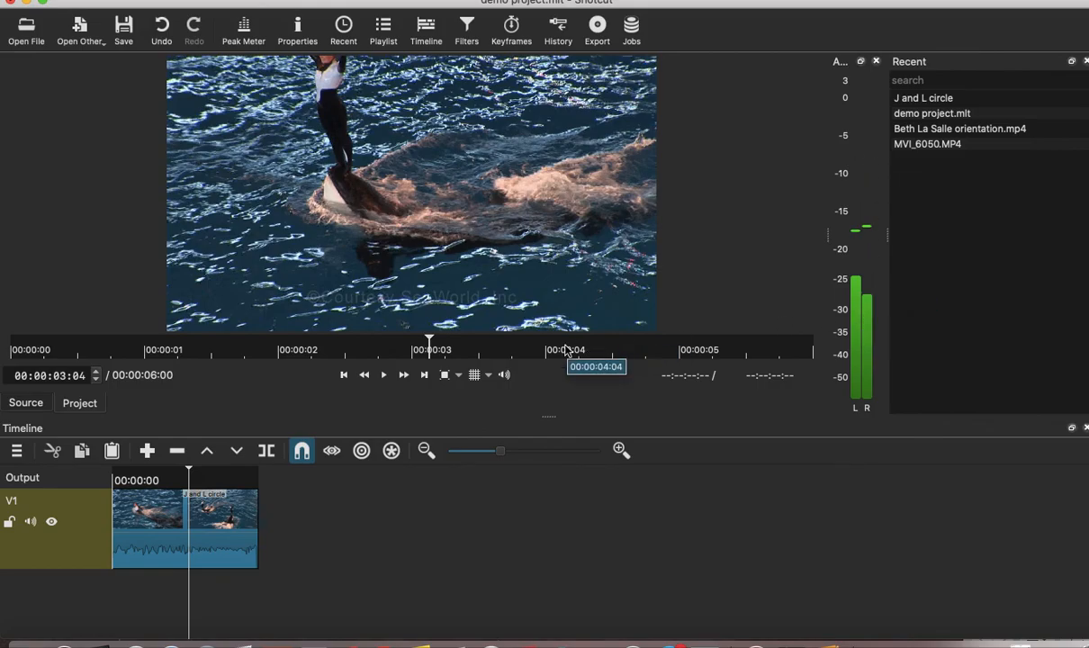
key("space")
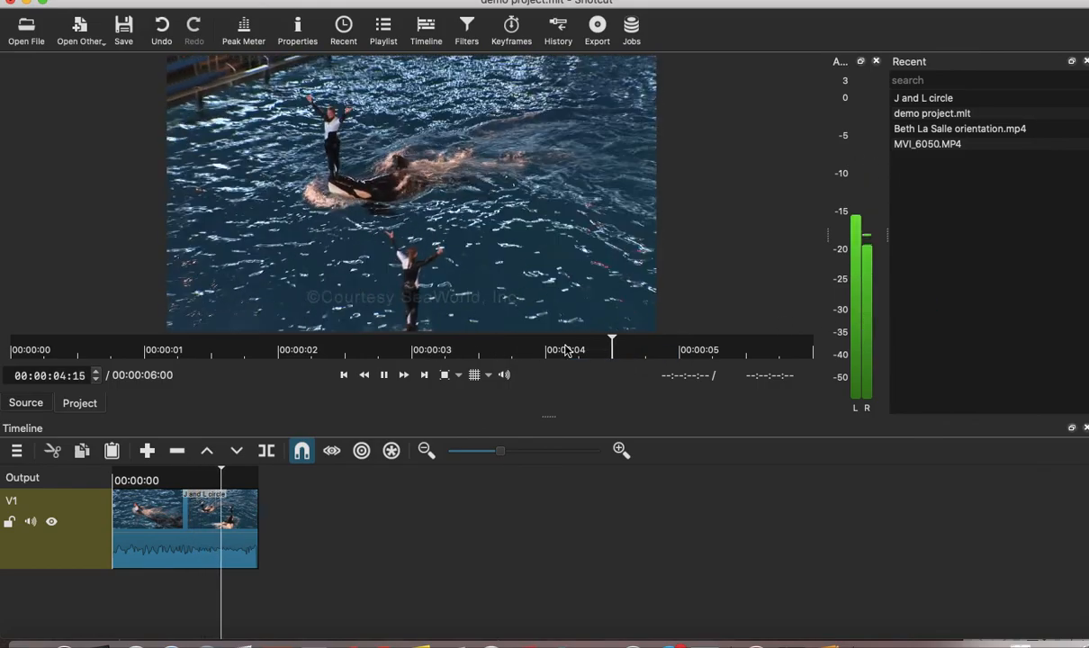
Move the playhead back near the start of the timeline clip, replay it and pause at 00:00:02:21
left_click(154, 480)
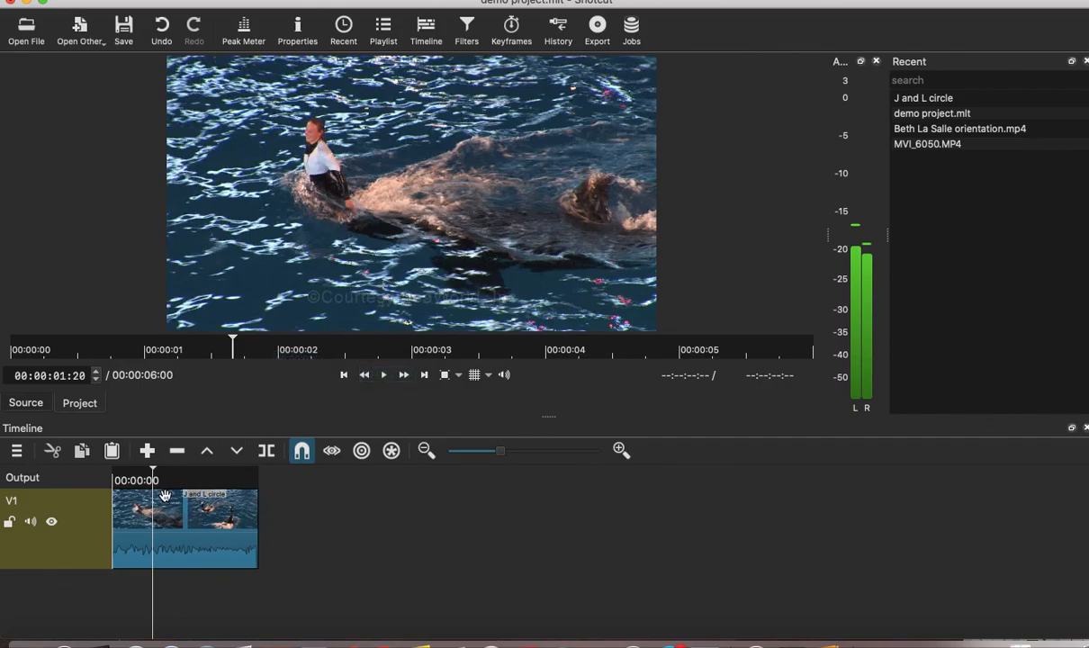
left_click(120, 470)
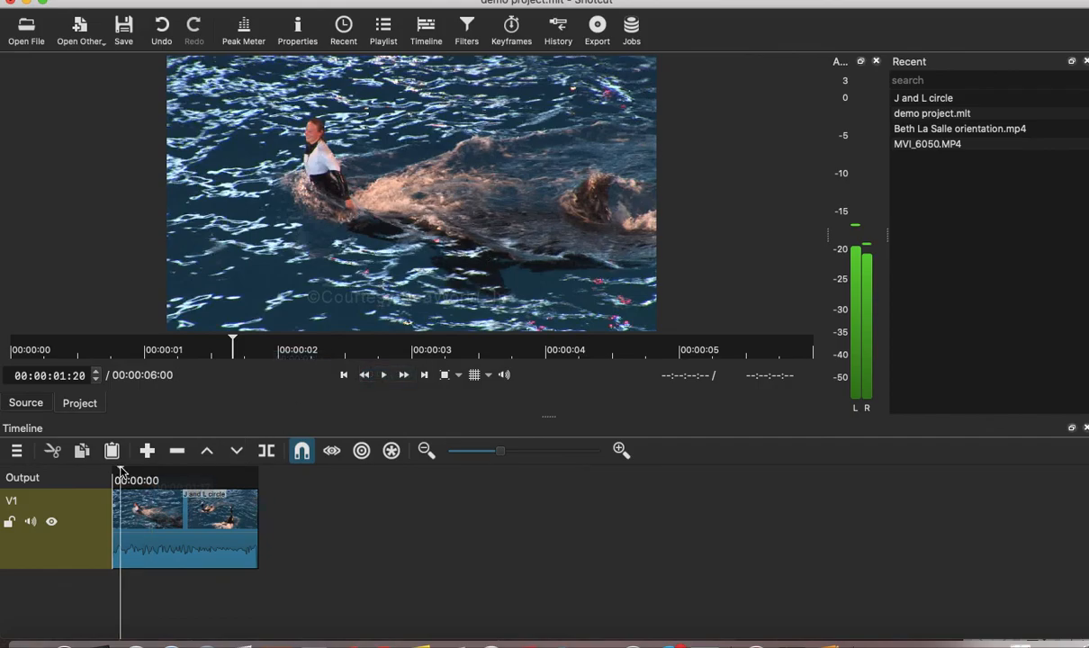
key("space")
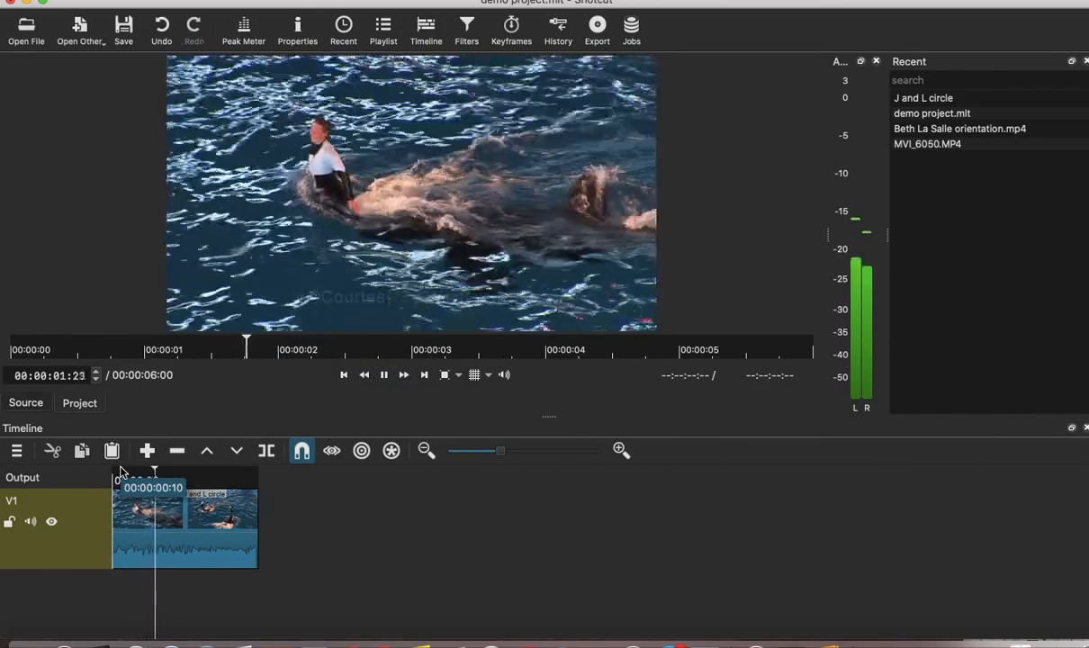
key("space")
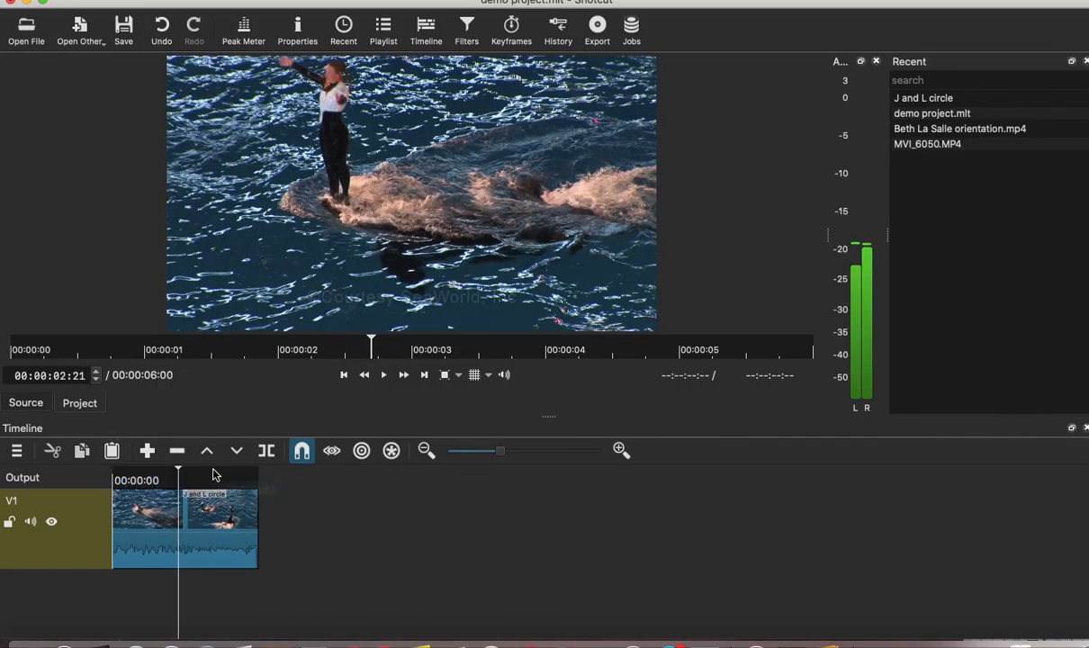